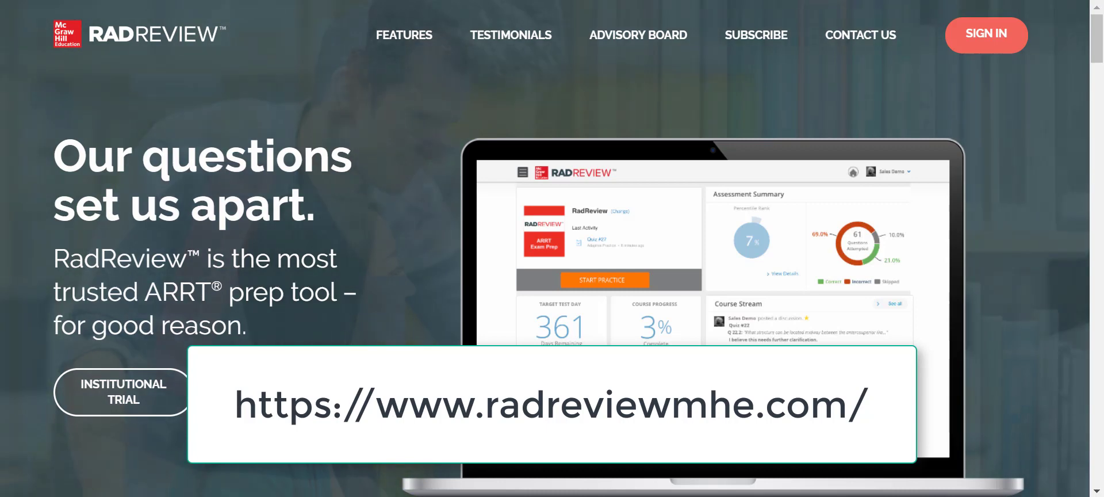
Sign in with the autofilled admin credentials to reach the McGraw-Hill Easy Demo Summary dashboard.
{"action": "left_click", "coordinate": [984, 45]}
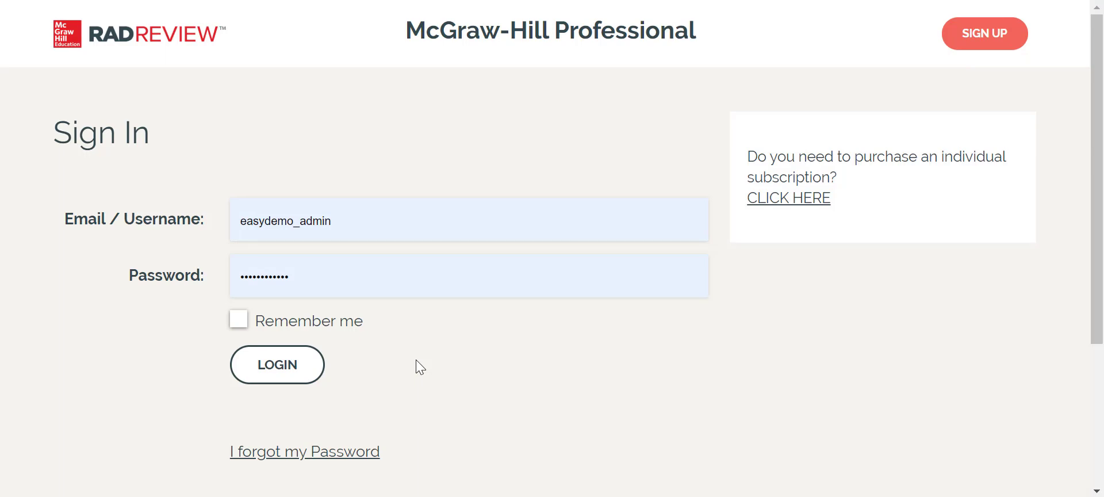
{"action": "left_click", "coordinate": [293, 368]}
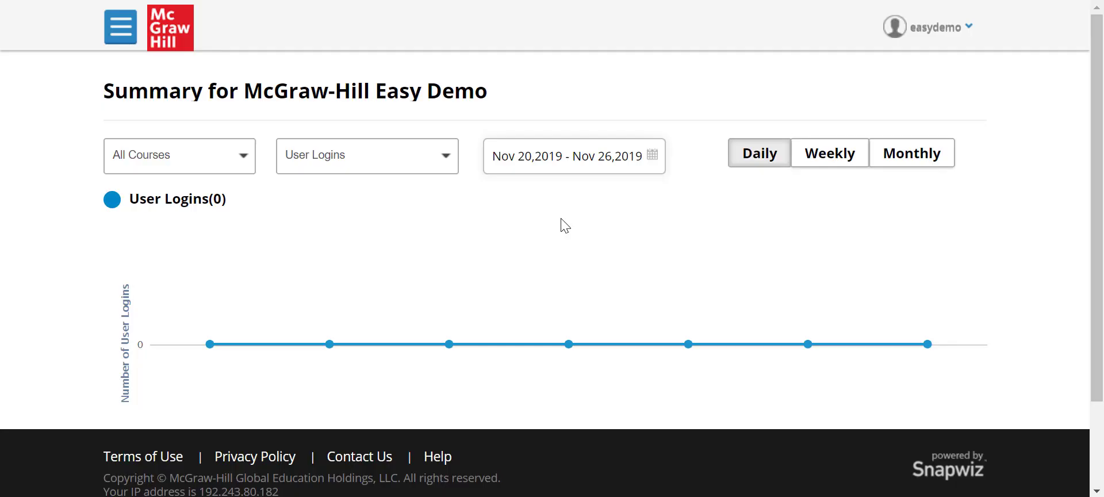
{"action": "mouse_move", "coordinate": [923, 45]}
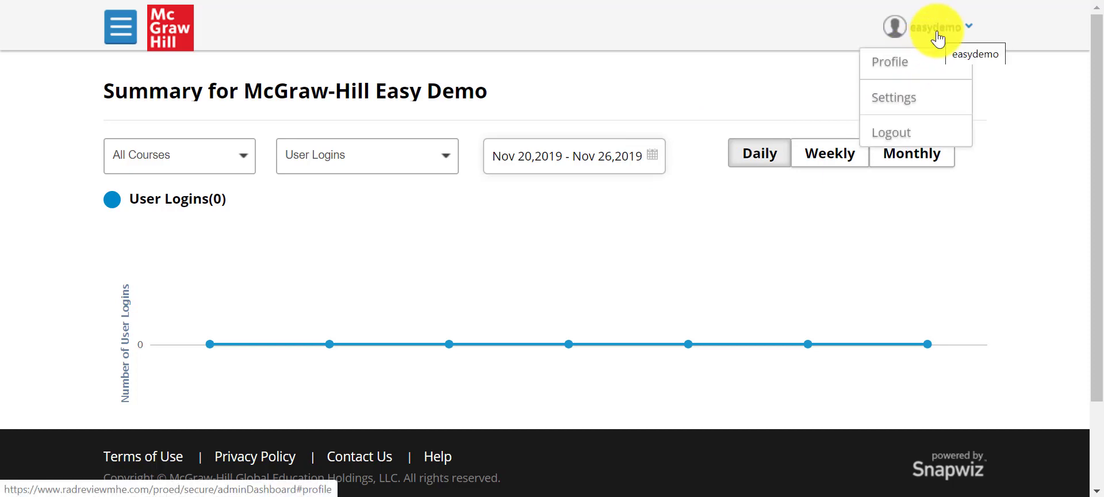
{"action": "left_click", "coordinate": [910, 68]}
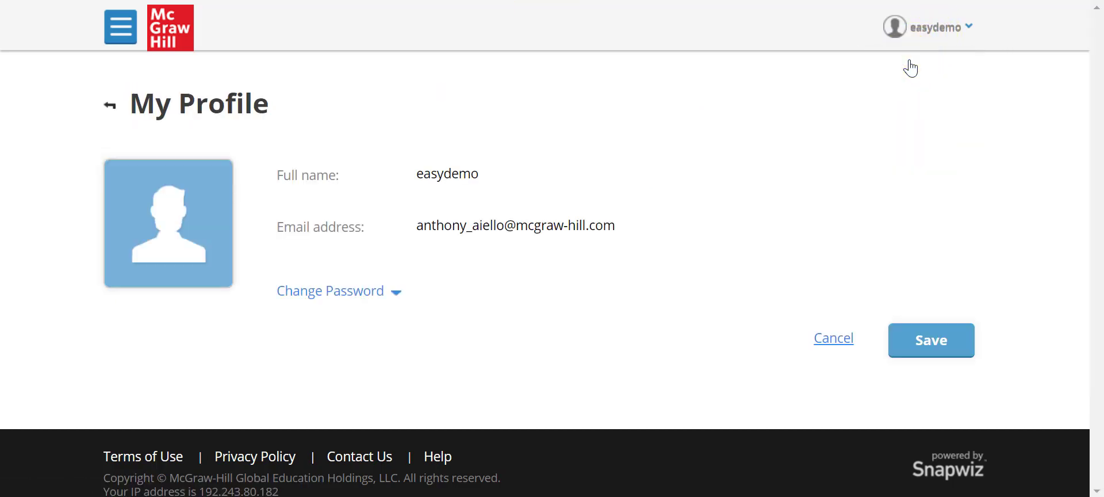
{"action": "mouse_move", "coordinate": [719, 173]}
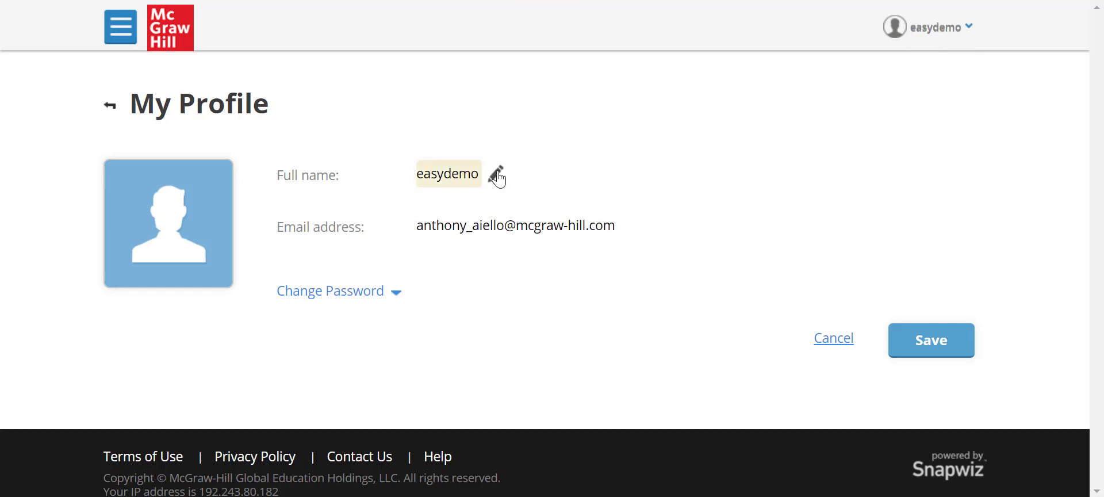
{"action": "mouse_move", "coordinate": [489, 224]}
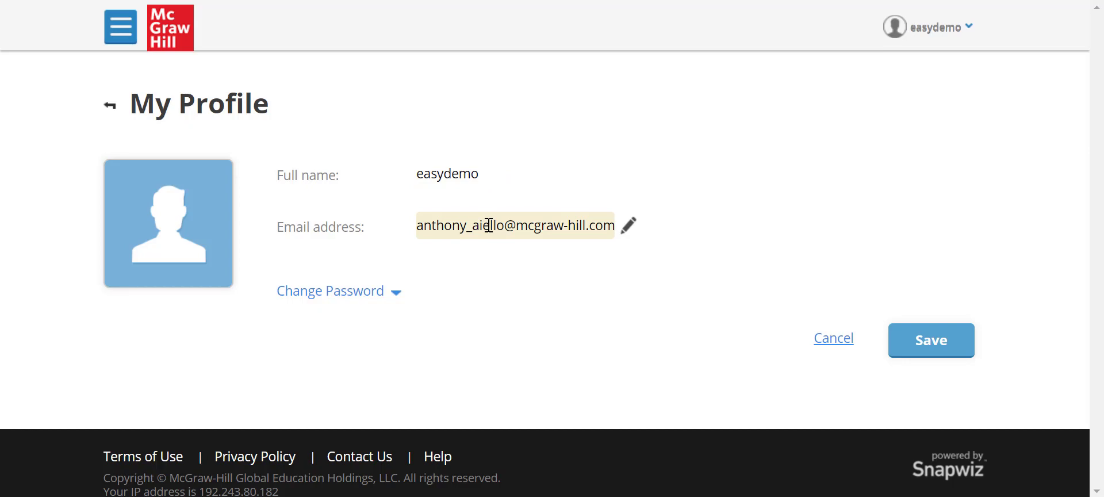
{"action": "left_click", "coordinate": [389, 297]}
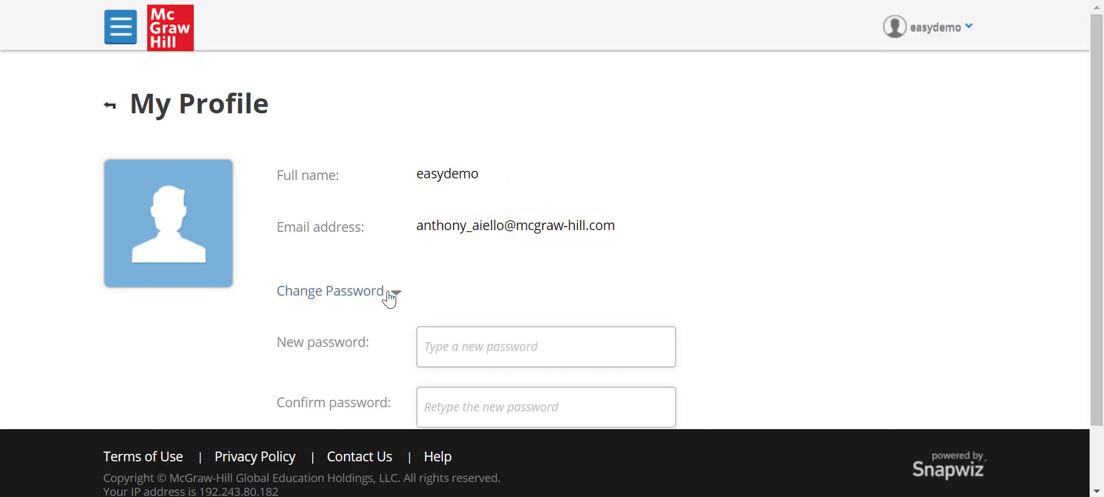
{"action": "scroll", "coordinate": [389, 297], "scroll_direction": "down", "scroll_amount": 2}
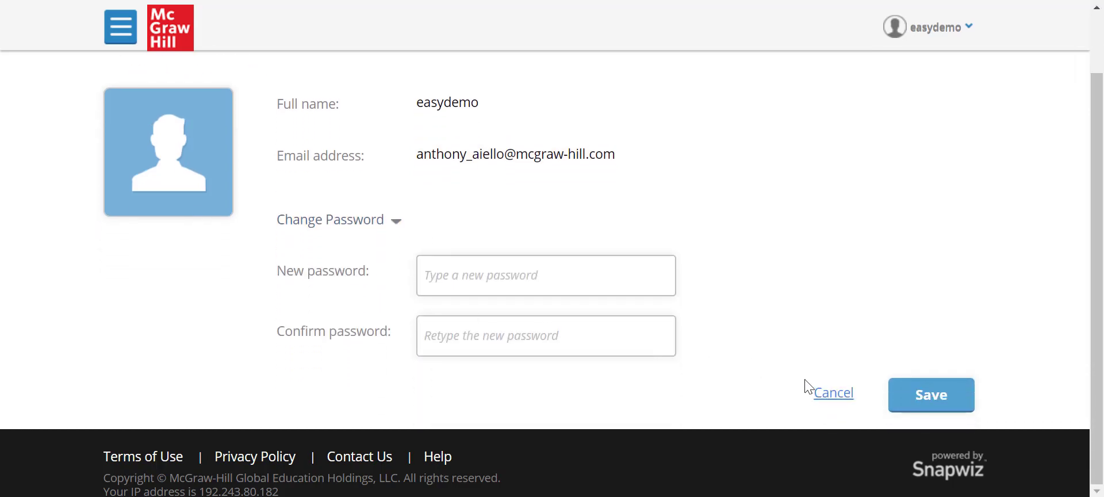
{"action": "left_click", "coordinate": [816, 391]}
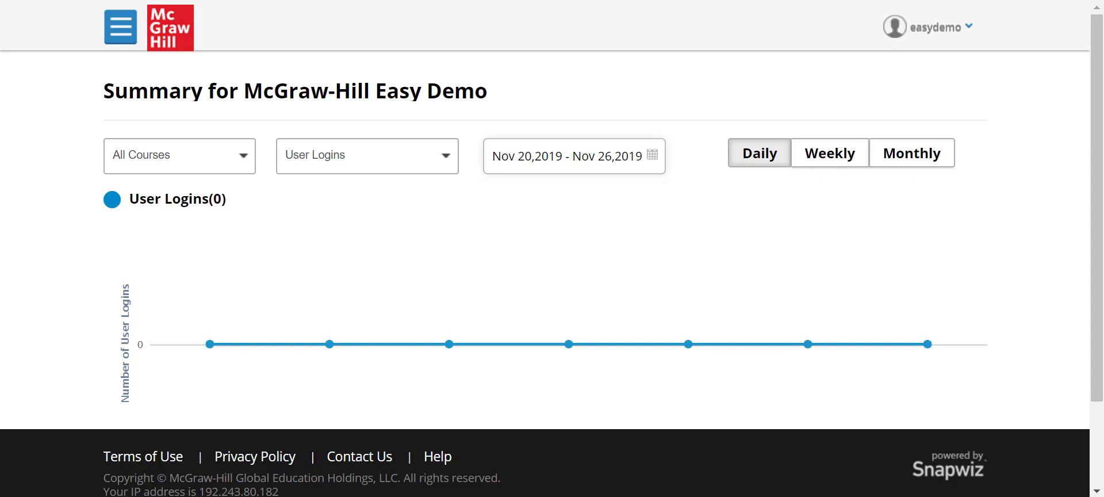
Filter the Summary to RadReview Course, review the report types, and bring up the date-range calendar.
{"action": "left_click", "coordinate": [253, 162]}
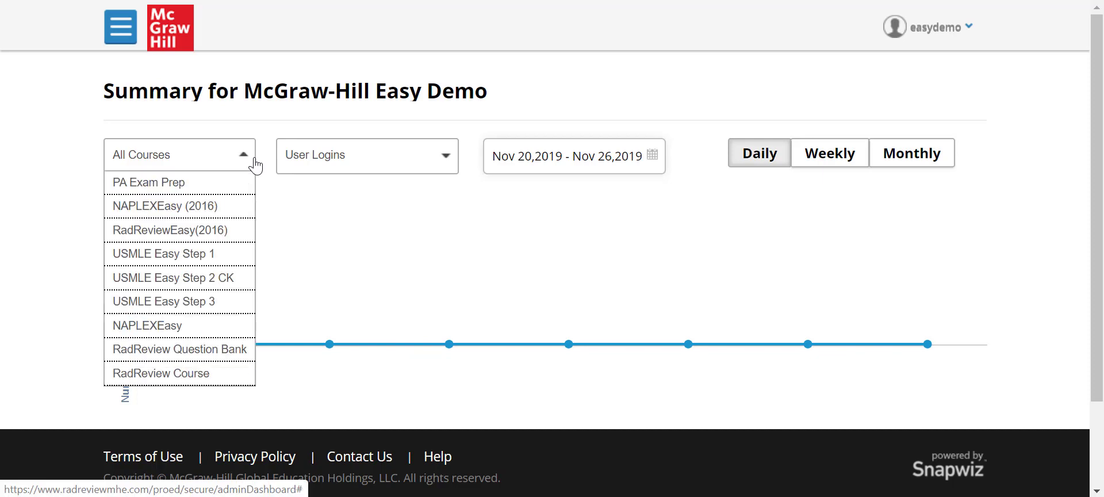
{"action": "left_click", "coordinate": [217, 374]}
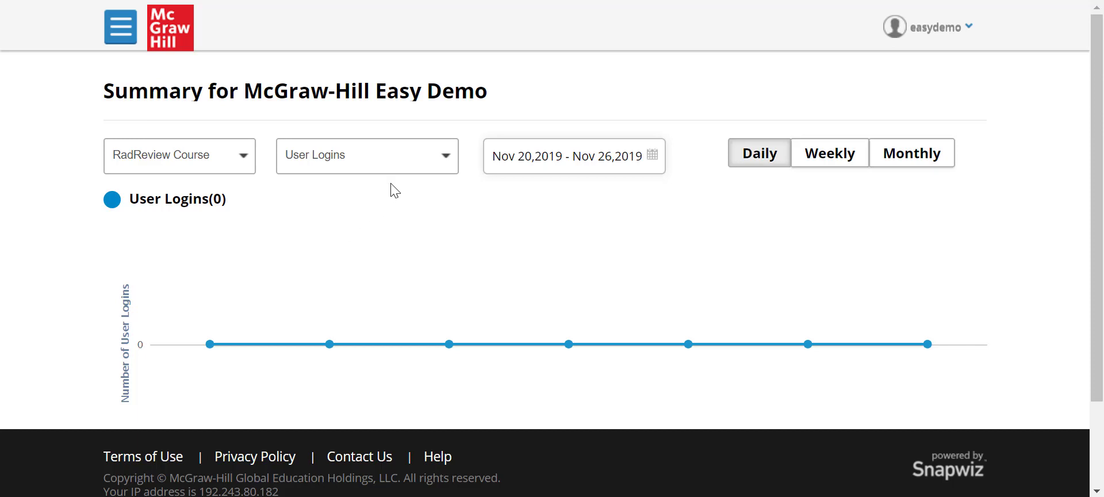
{"action": "left_click", "coordinate": [429, 165]}
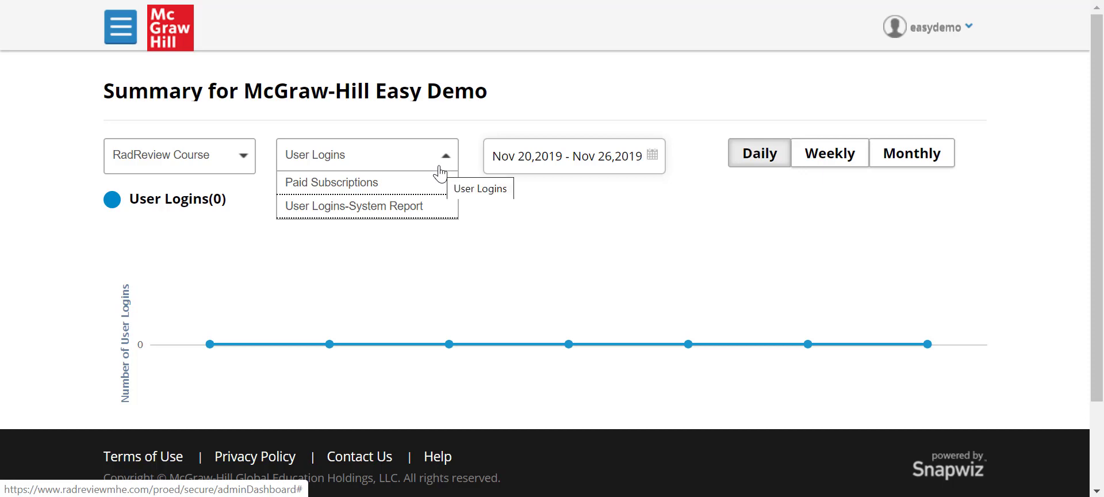
{"action": "left_click", "coordinate": [653, 160]}
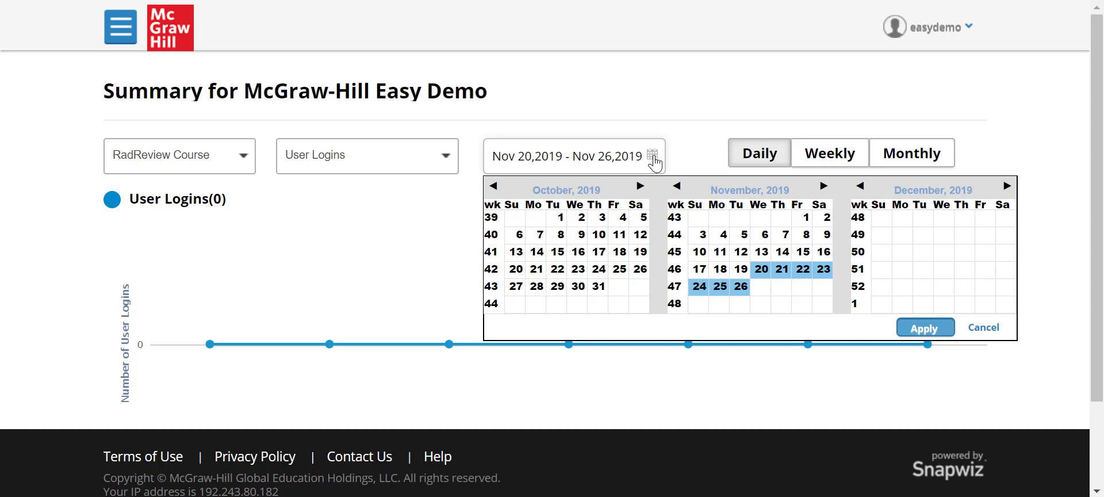
Apply a Nov 01–Nov 19, 2019 date range to the User Logins chart.
{"action": "left_click", "coordinate": [806, 218]}
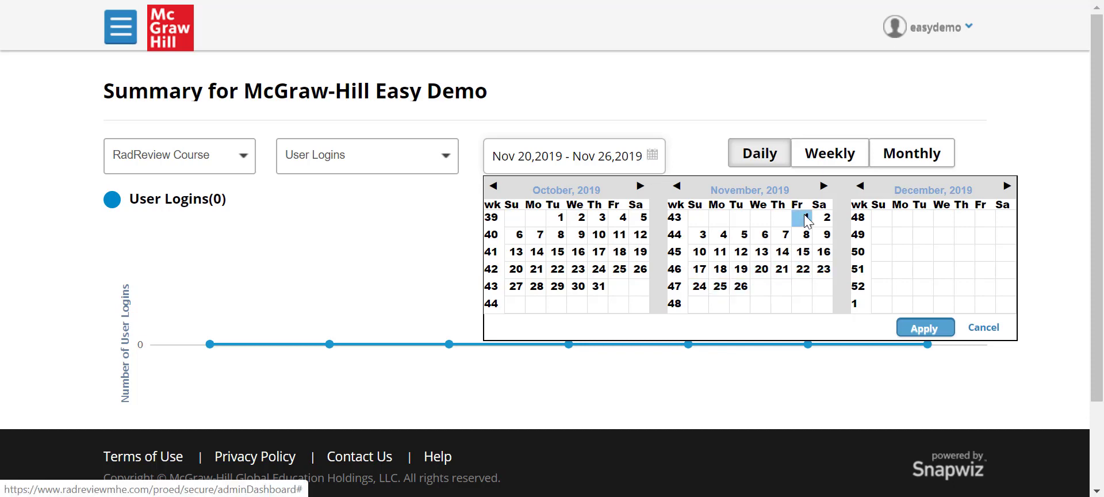
{"action": "left_click", "coordinate": [739, 270]}
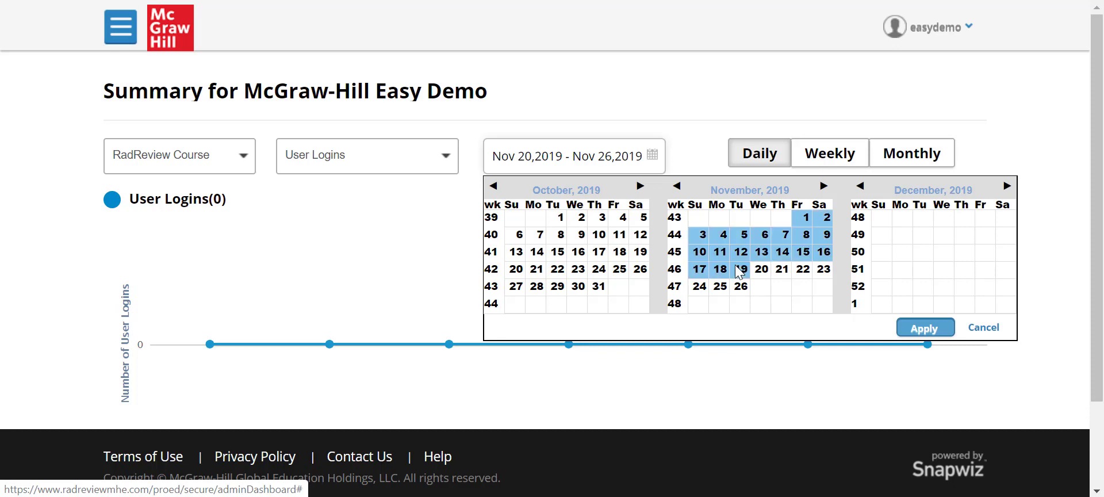
{"action": "left_click", "coordinate": [905, 328]}
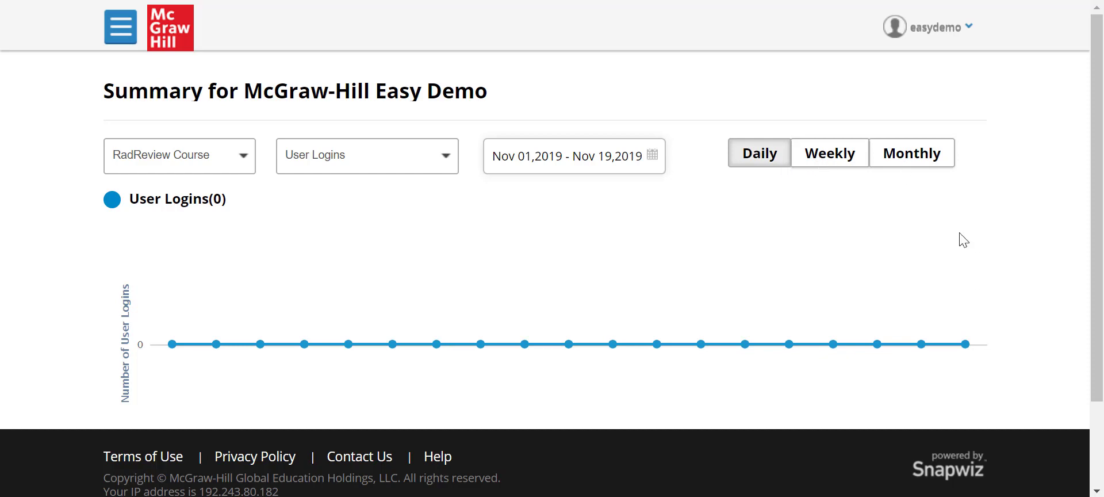
{"action": "scroll", "coordinate": [964, 239], "scroll_direction": "down", "scroll_amount": 2}
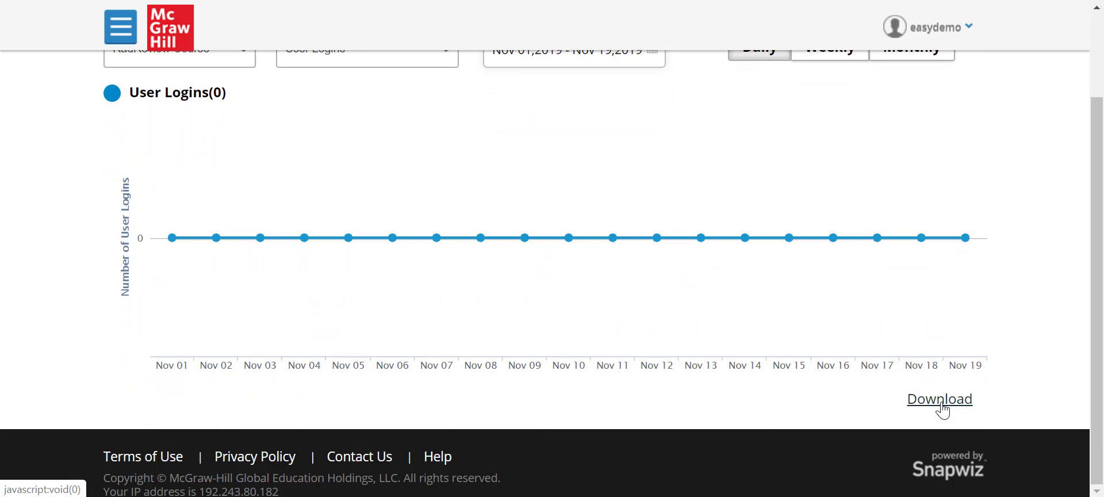
{"action": "scroll", "coordinate": [1043, 321], "scroll_direction": "up", "scroll_amount": 2}
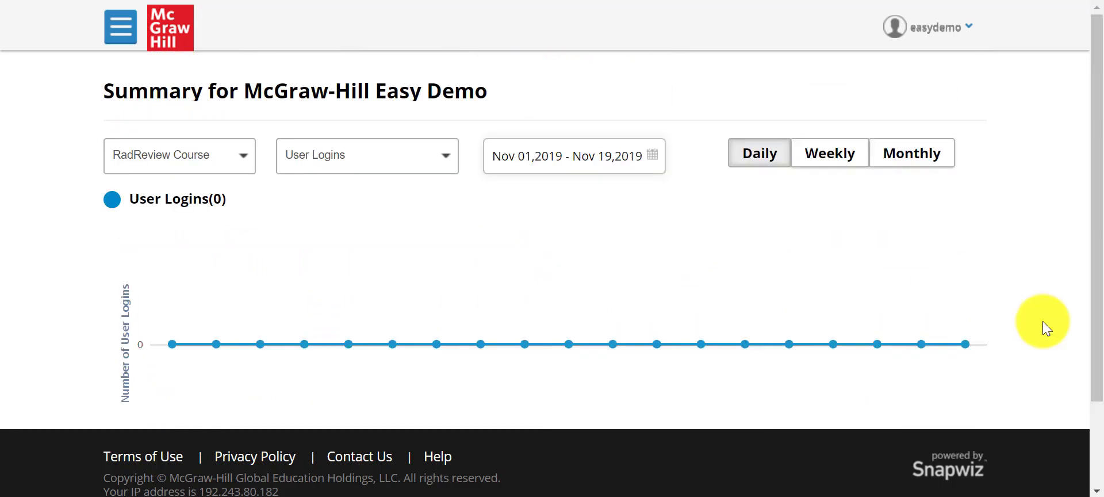
Go to the Content Usage Report through the admin menu and review its available metrics.
{"action": "left_click", "coordinate": [137, 45]}
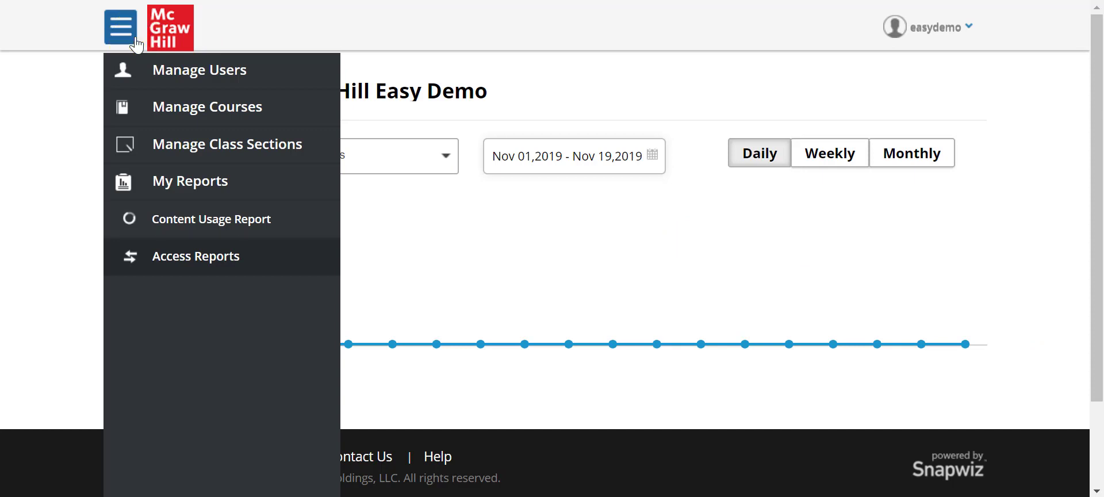
{"action": "left_click", "coordinate": [181, 223]}
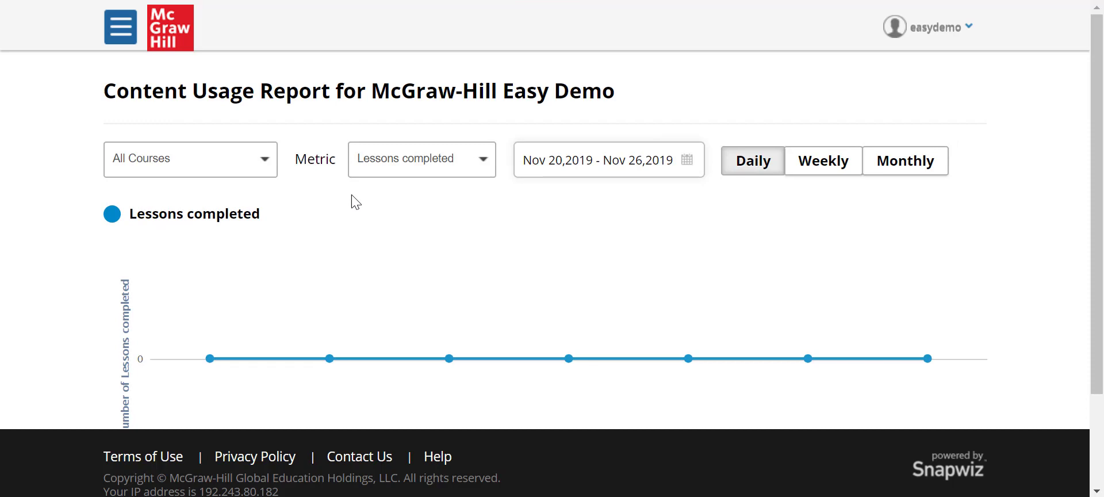
{"action": "left_click", "coordinate": [480, 167]}
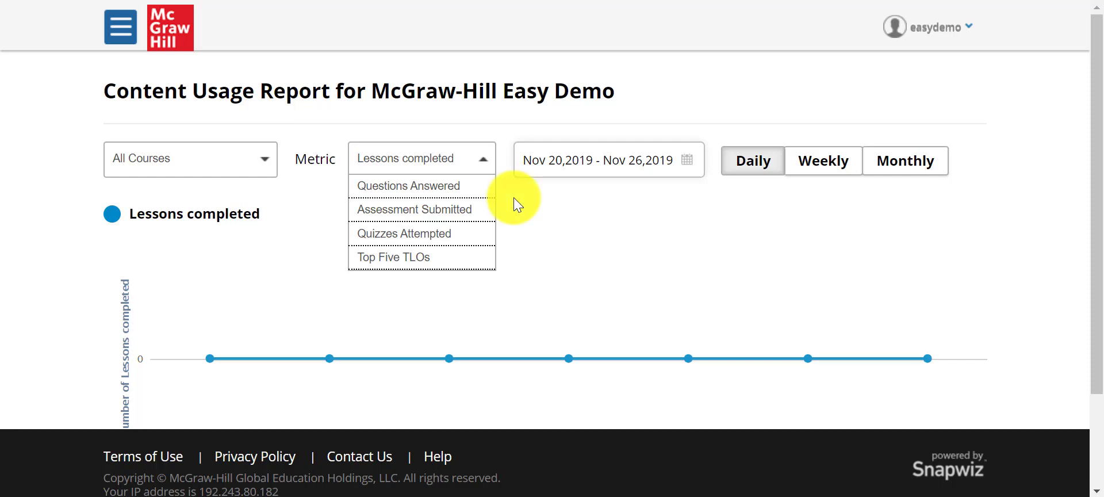
{"action": "left_click", "coordinate": [120, 31]}
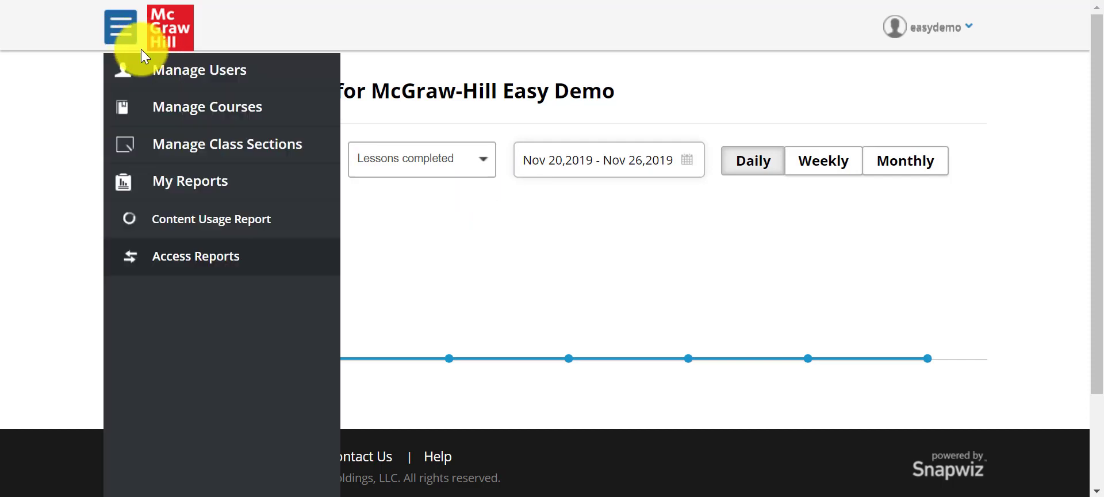
Add class section 'MHE Spring 2020' to RadReview Course with capacity 150 and save it.
{"action": "left_click", "coordinate": [175, 160]}
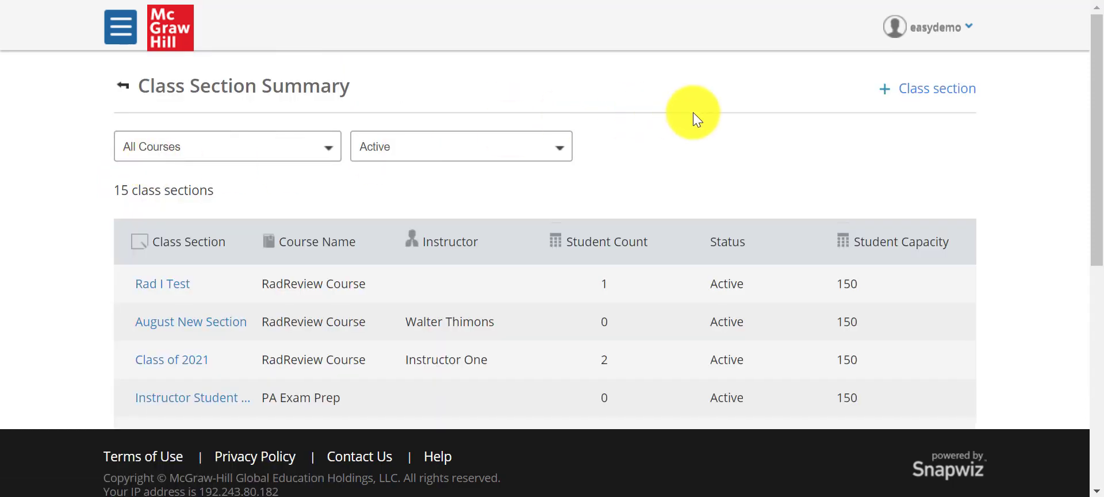
{"action": "left_click", "coordinate": [917, 98]}
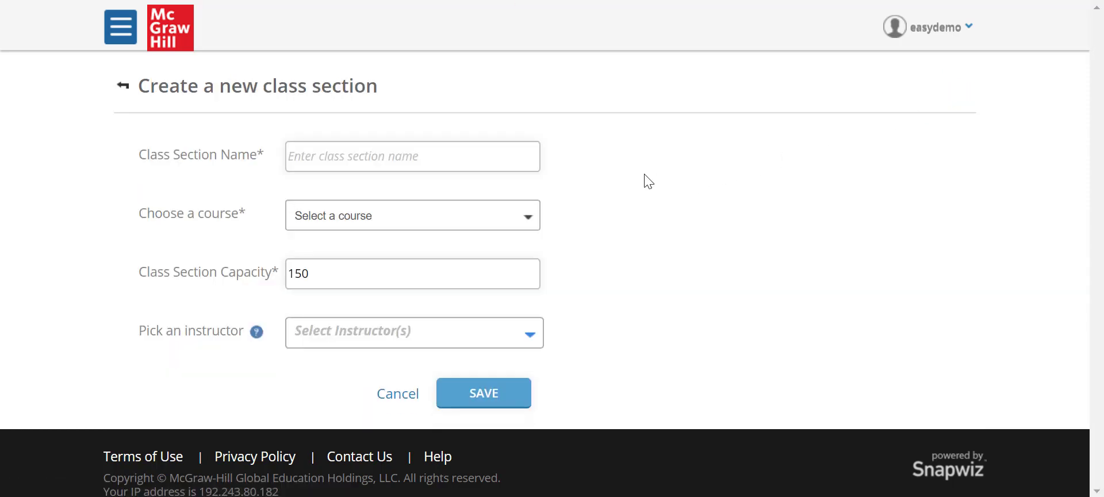
{"action": "left_click", "coordinate": [513, 151]}
{"action": "type", "text": "MHE Spring 2020"}
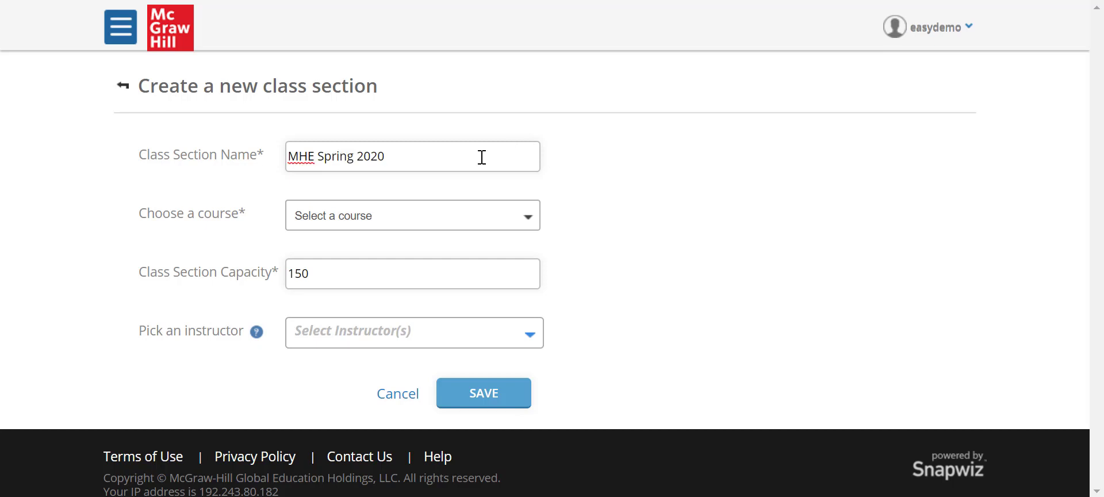
{"action": "left_click", "coordinate": [438, 227]}
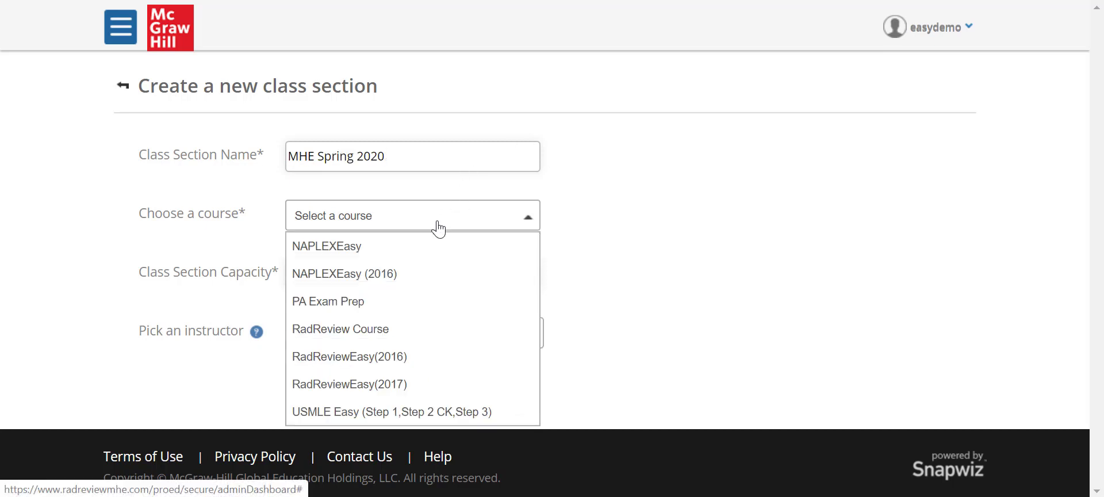
{"action": "left_click", "coordinate": [414, 330]}
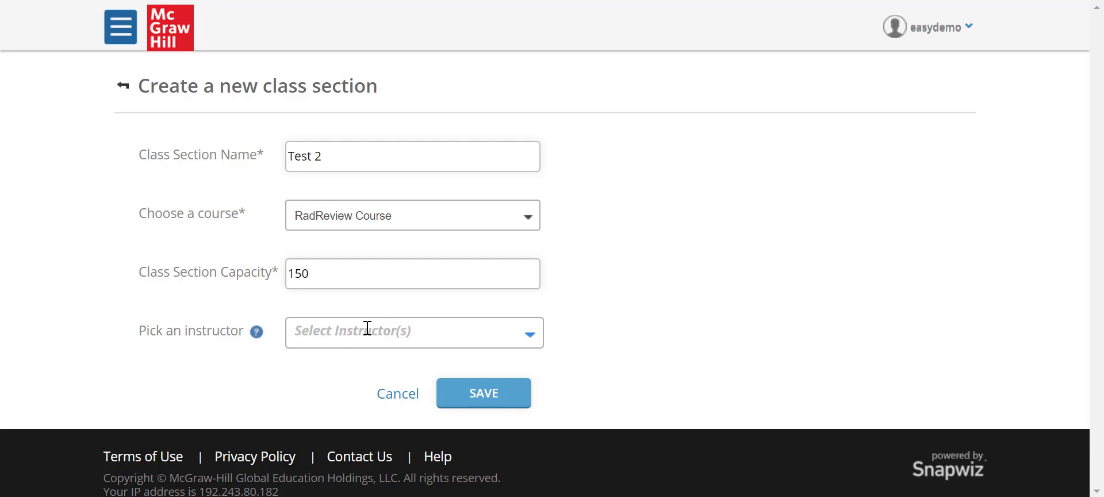
{"action": "left_click", "coordinate": [485, 394]}
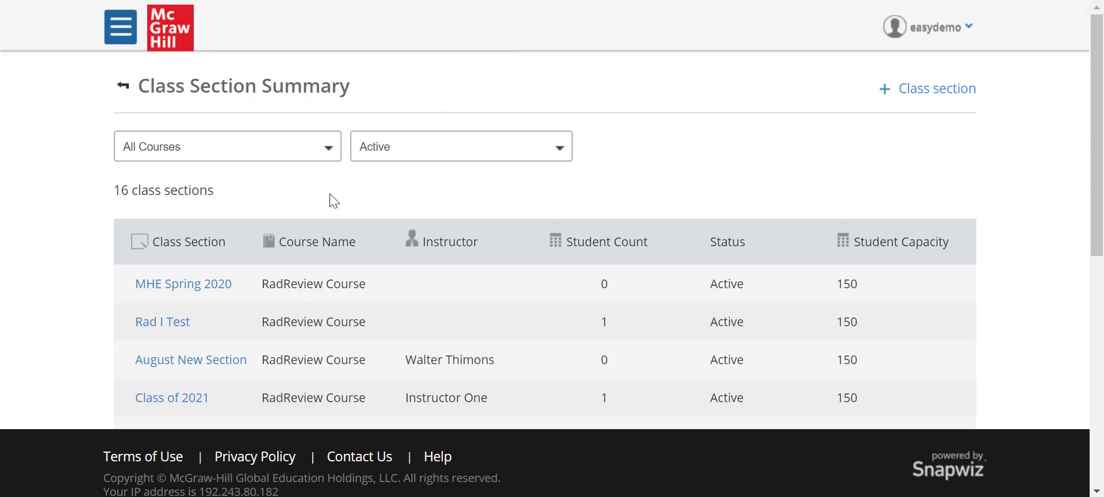
Open MHE Spring 2020's edit details and dismiss the disable warning, keeping the section active.
{"action": "scroll", "coordinate": [254, 325], "scroll_direction": "down", "scroll_amount": 4}
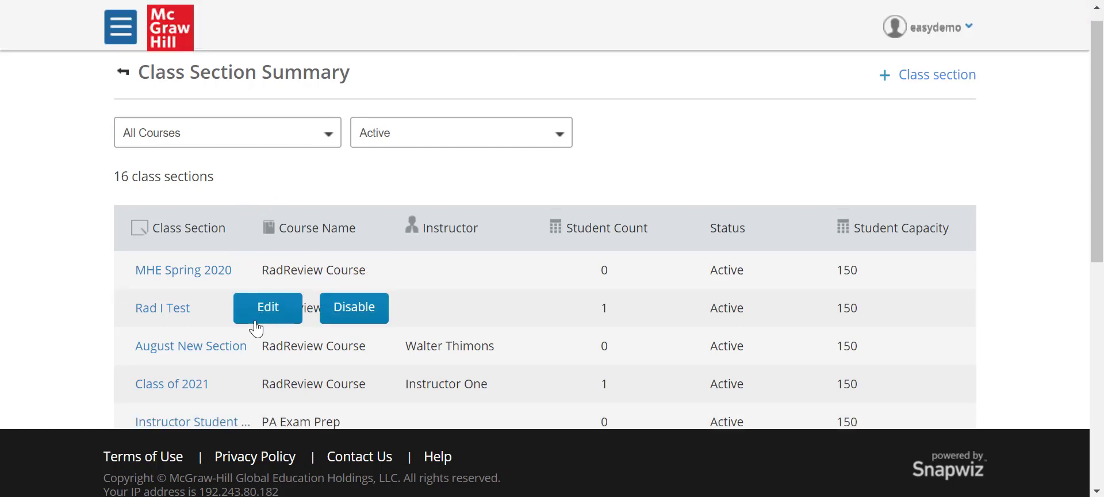
{"action": "scroll", "coordinate": [253, 325], "scroll_direction": "up", "scroll_amount": 3}
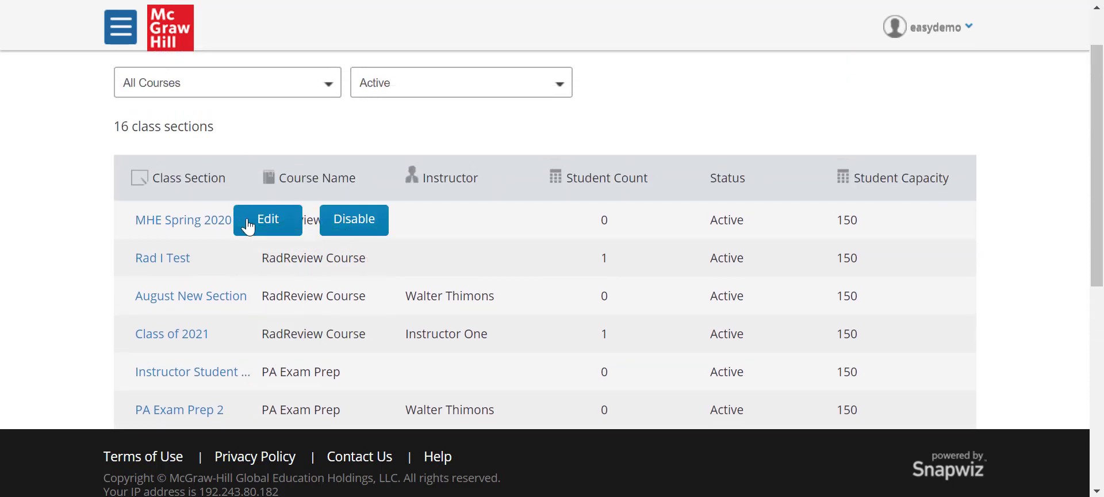
{"action": "left_click", "coordinate": [247, 226]}
{"action": "scroll", "coordinate": [248, 226], "scroll_direction": "down", "scroll_amount": 2}
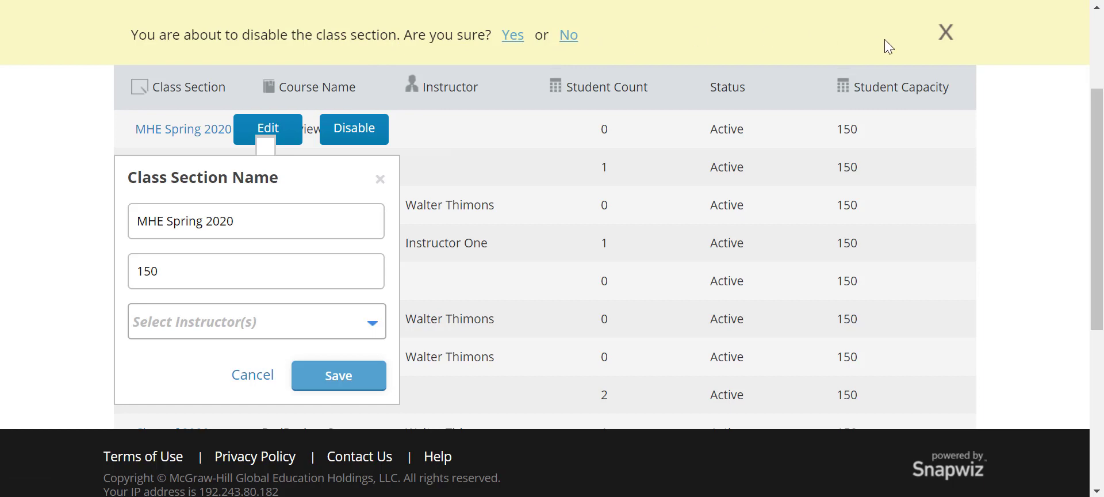
{"action": "left_click", "coordinate": [939, 38]}
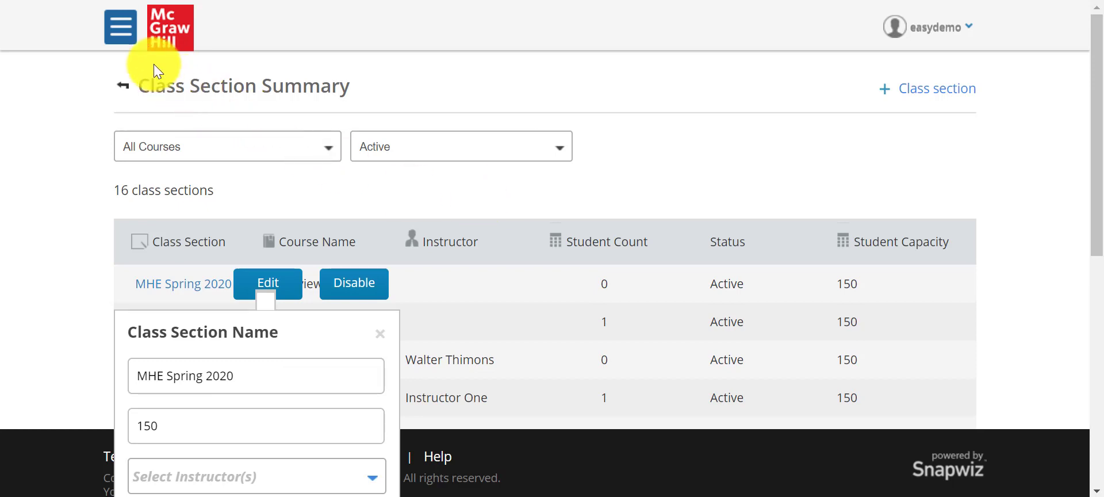
{"action": "left_click", "coordinate": [121, 26]}
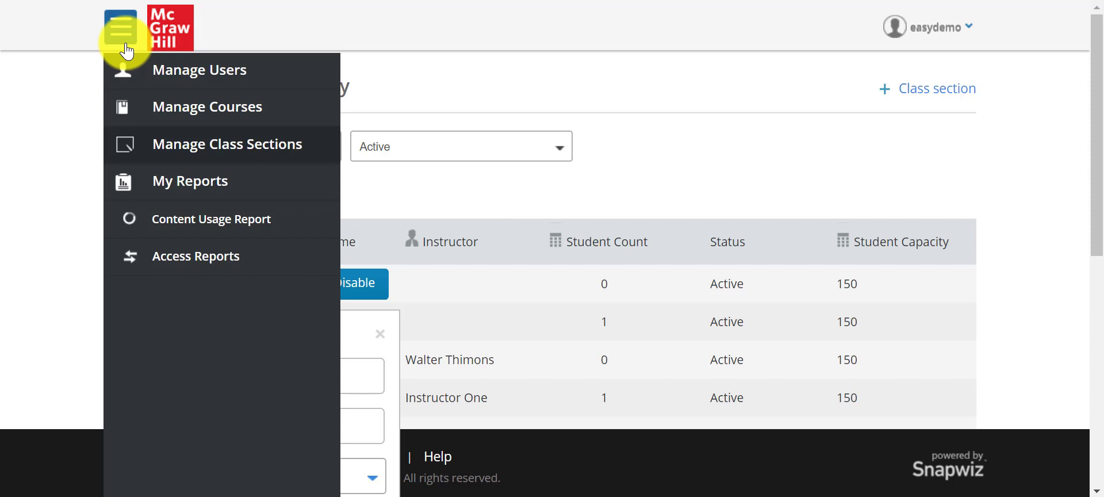
Browse Manage Users filtered to RadReview Course and the MHE Spring 2020 section.
{"action": "left_click", "coordinate": [168, 86]}
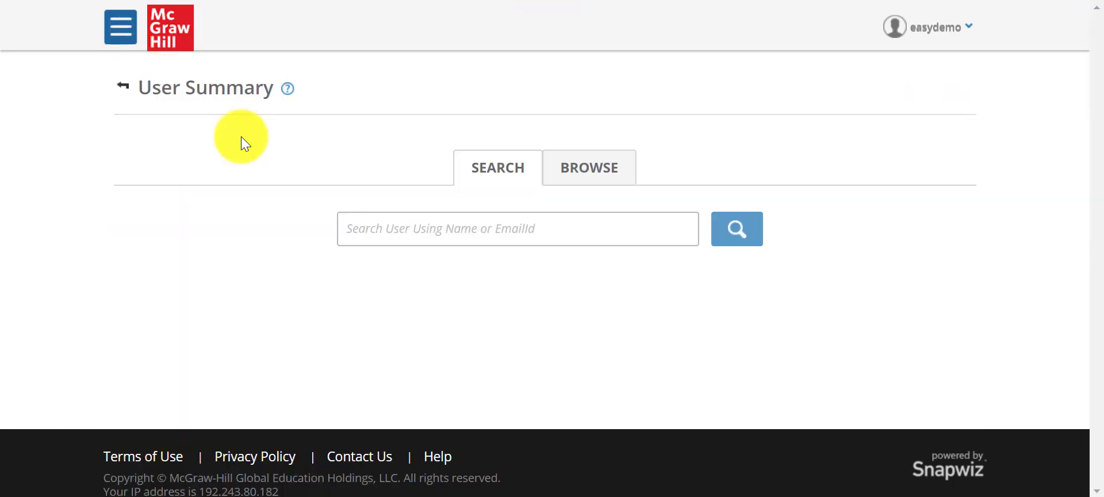
{"action": "left_click", "coordinate": [572, 173]}
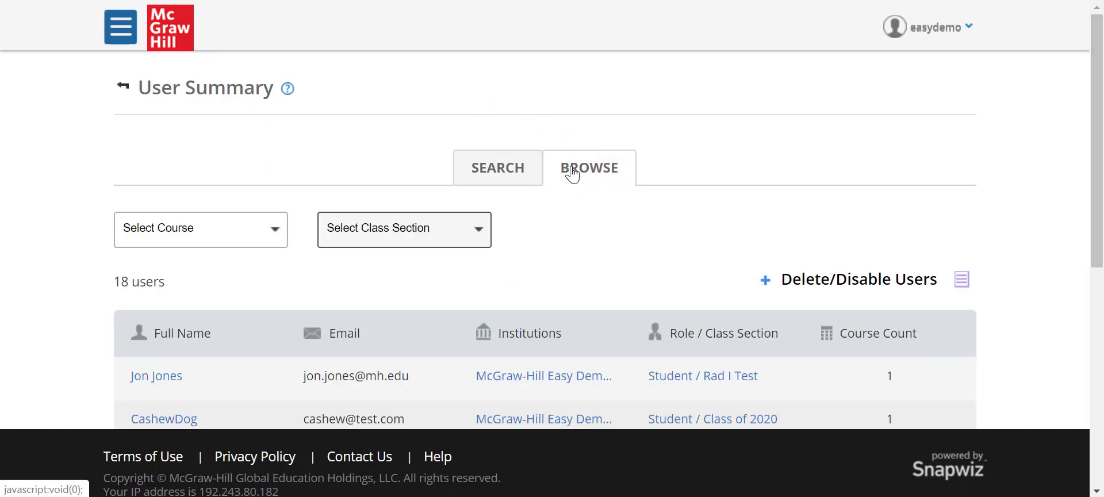
{"action": "left_click", "coordinate": [276, 232]}
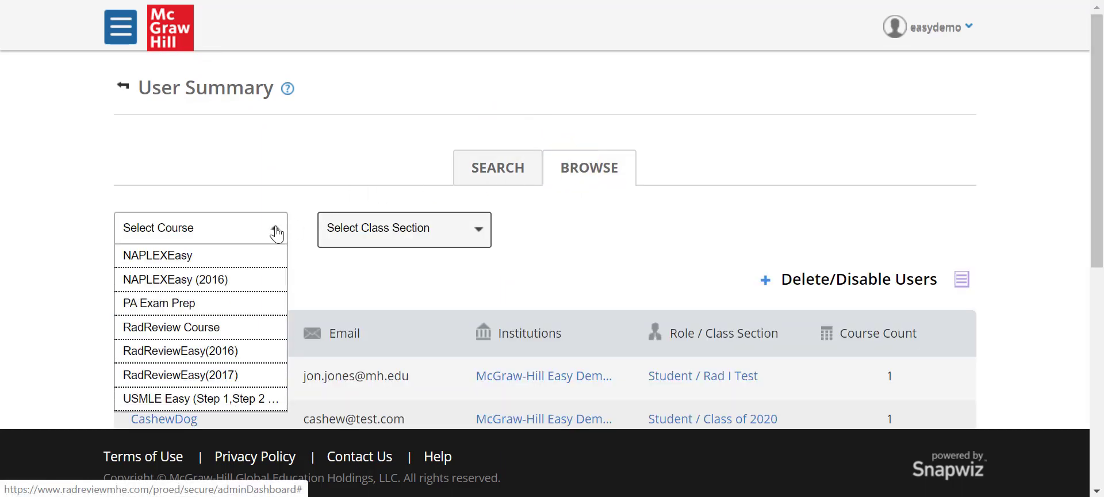
{"action": "left_click", "coordinate": [261, 326]}
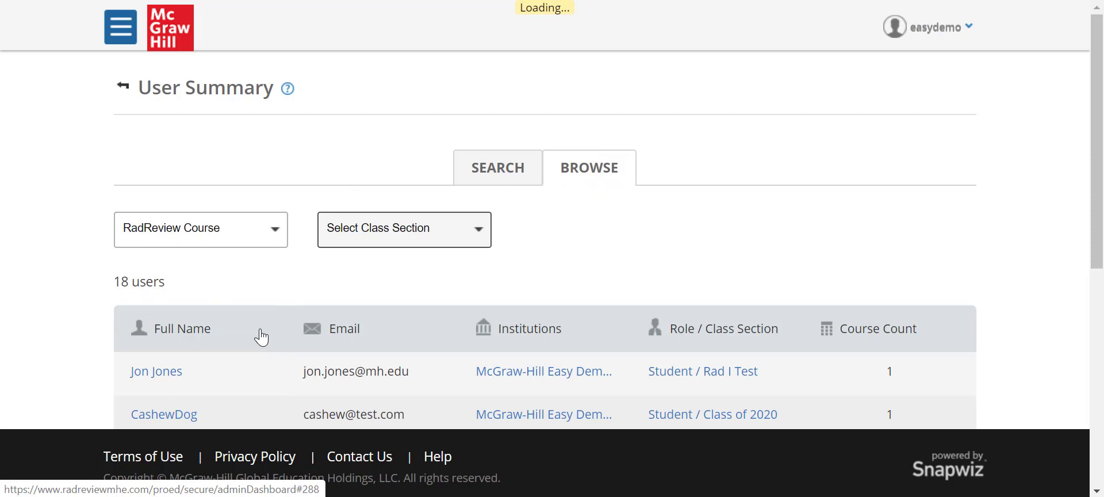
{"action": "left_click", "coordinate": [410, 230]}
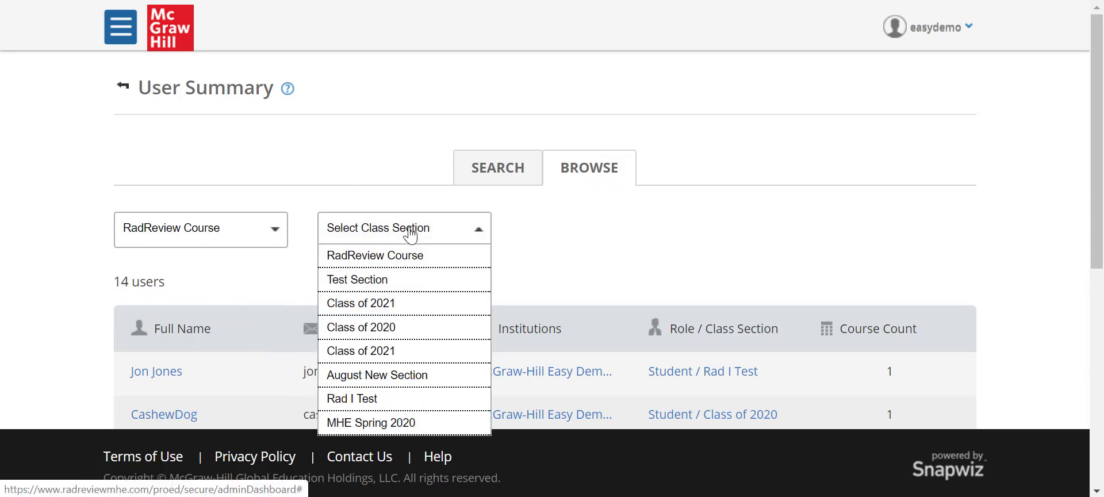
{"action": "left_click", "coordinate": [417, 424]}
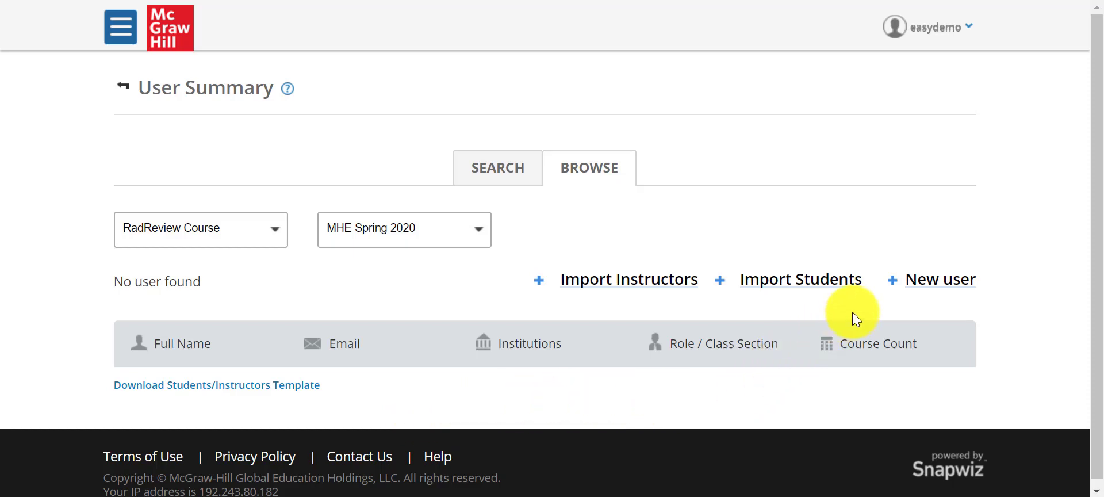
{"action": "left_click", "coordinate": [918, 285]}
{"action": "scroll", "coordinate": [805, 229], "scroll_direction": "down", "scroll_amount": 1}
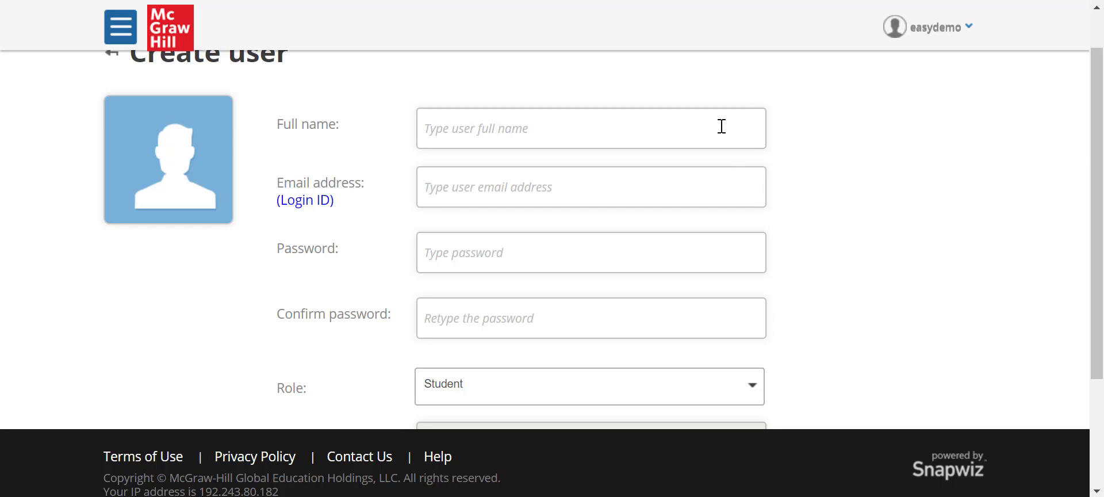
{"action": "scroll", "coordinate": [665, 154], "scroll_direction": "down", "scroll_amount": 2}
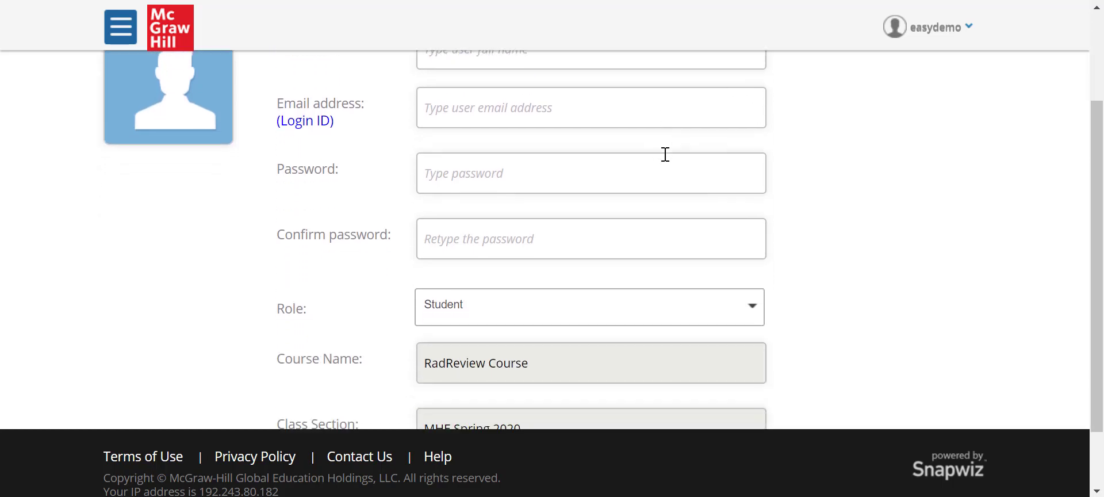
{"action": "scroll", "coordinate": [664, 154], "scroll_direction": "down", "scroll_amount": 2}
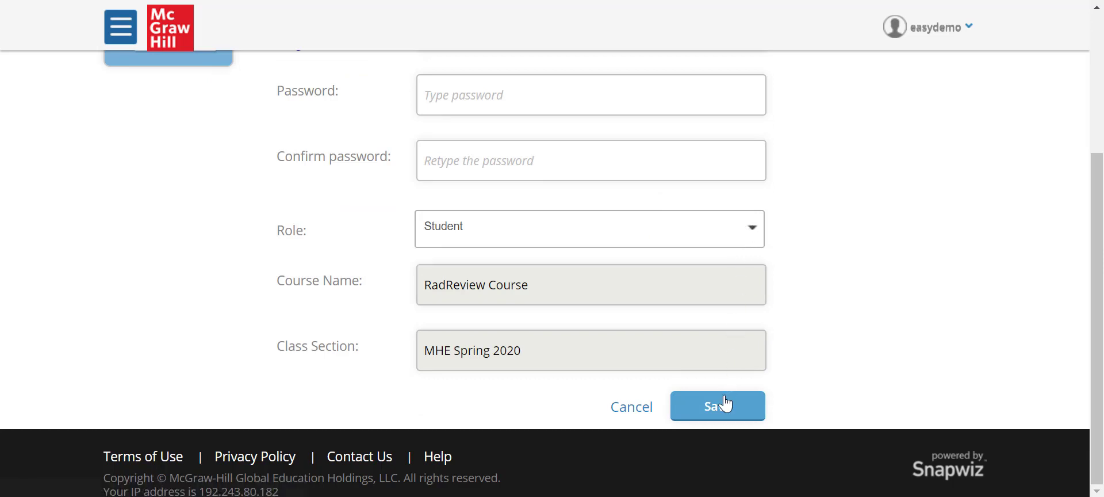
{"action": "left_click", "coordinate": [635, 410]}
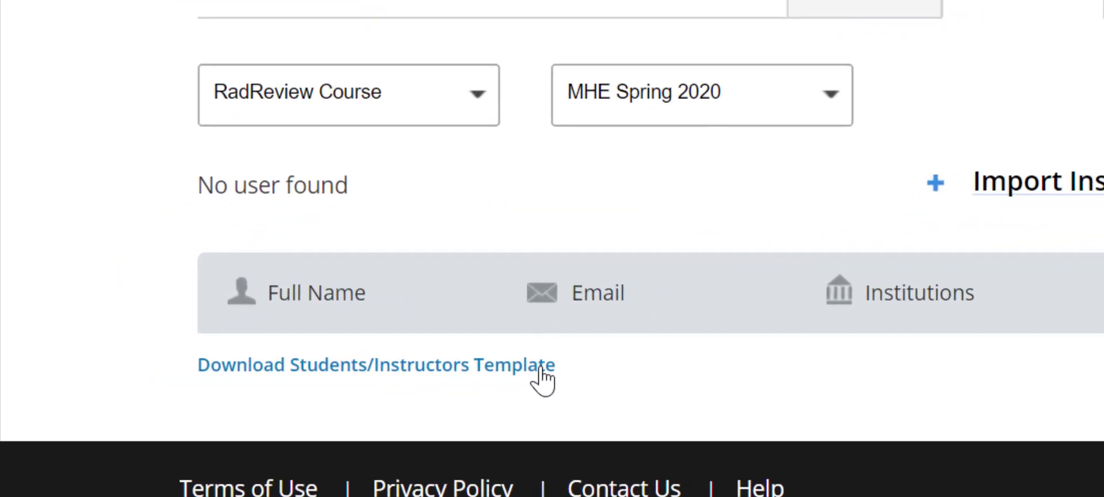
Download the import template, open it in Excel, and autofit columns A and B.
{"action": "left_click", "coordinate": [542, 370]}
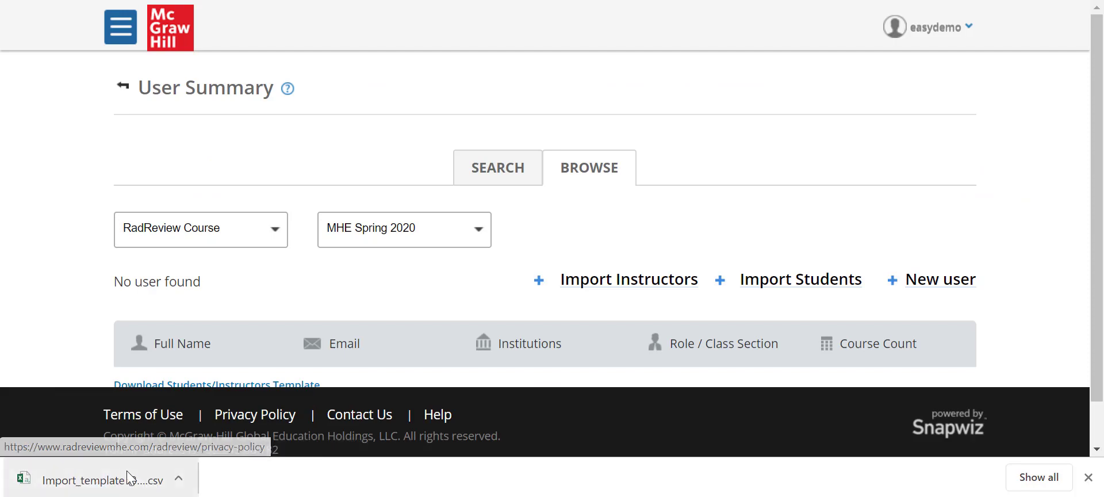
{"action": "left_click", "coordinate": [131, 478]}
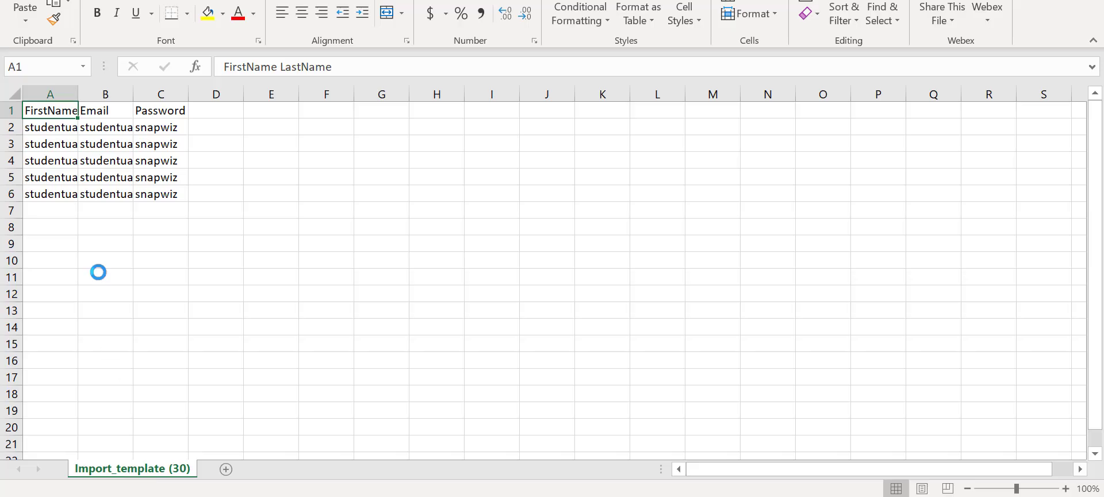
{"action": "left_click_drag", "start_coordinate": [77, 96], "coordinate": [78, 96]}
{"action": "double_click", "coordinate": [78, 96]}
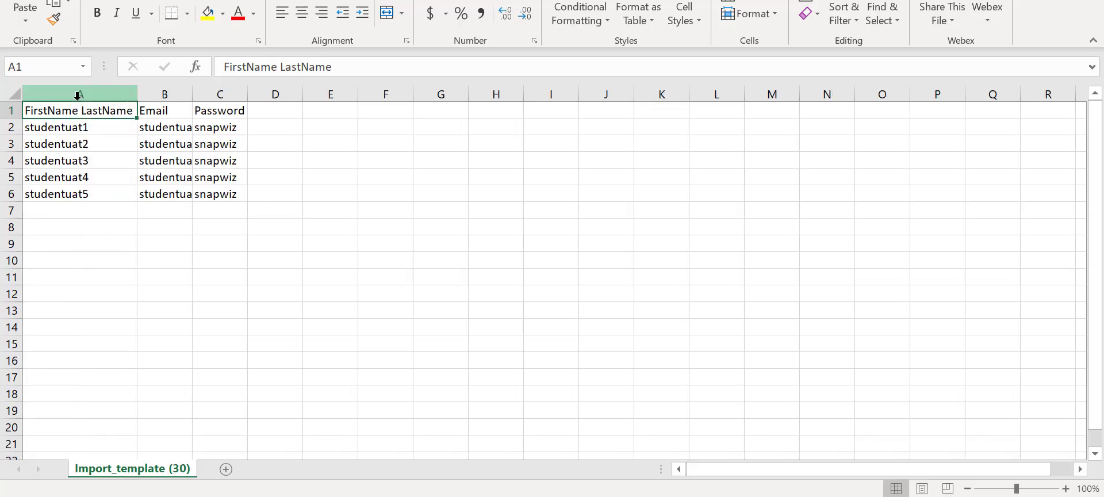
{"action": "double_click", "coordinate": [192, 96]}
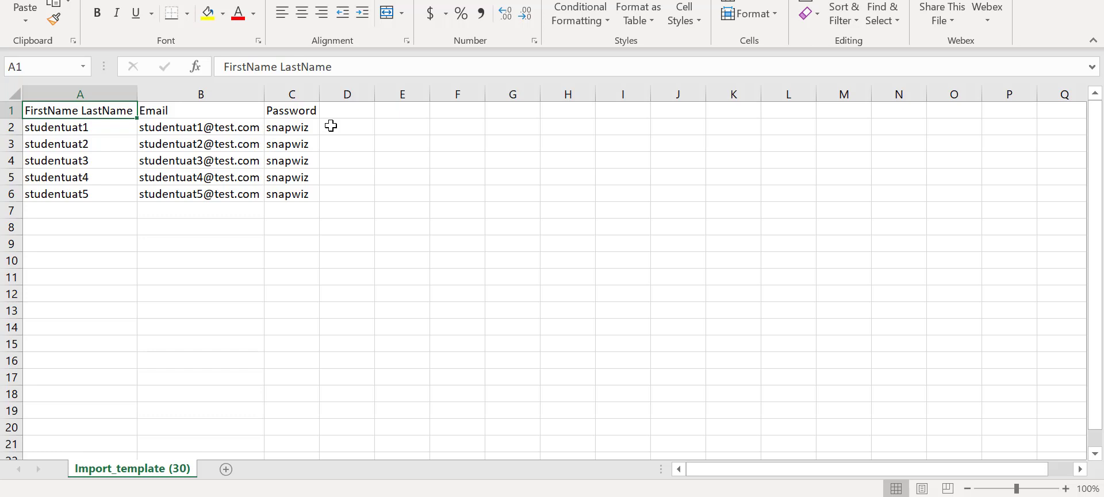
Replace row 2 with the new student's full name and email, then save the template.
{"action": "left_click", "coordinate": [109, 127]}
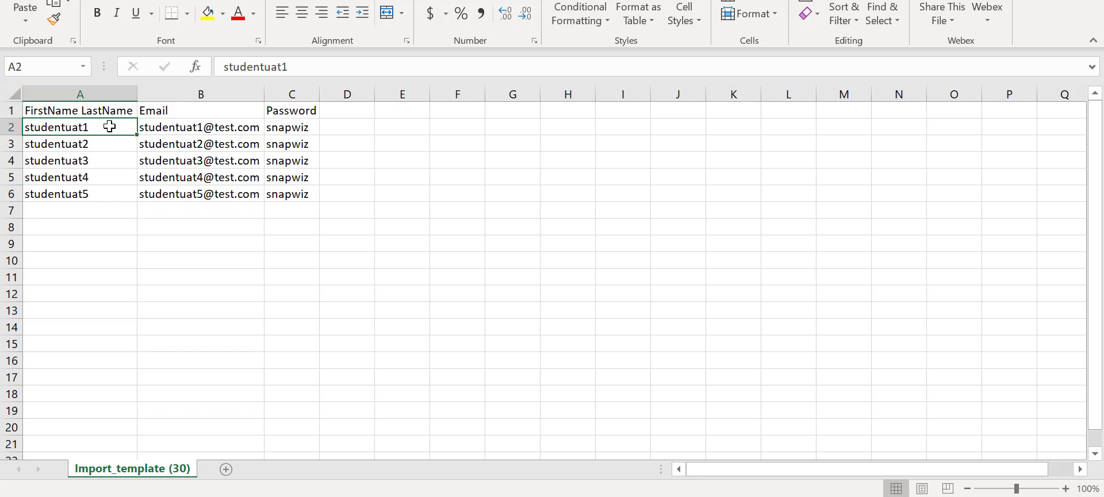
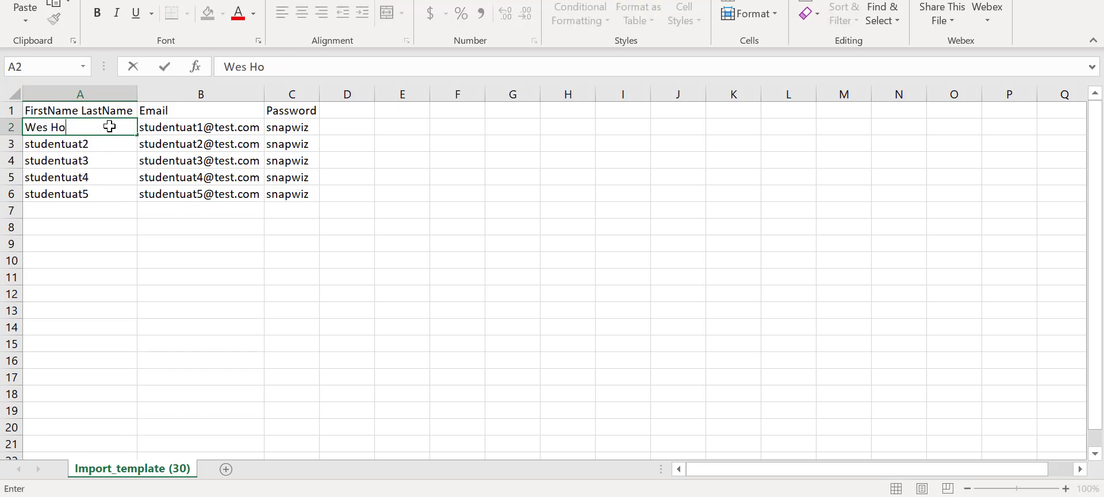
{"action": "left_click", "coordinate": [364, 127]}
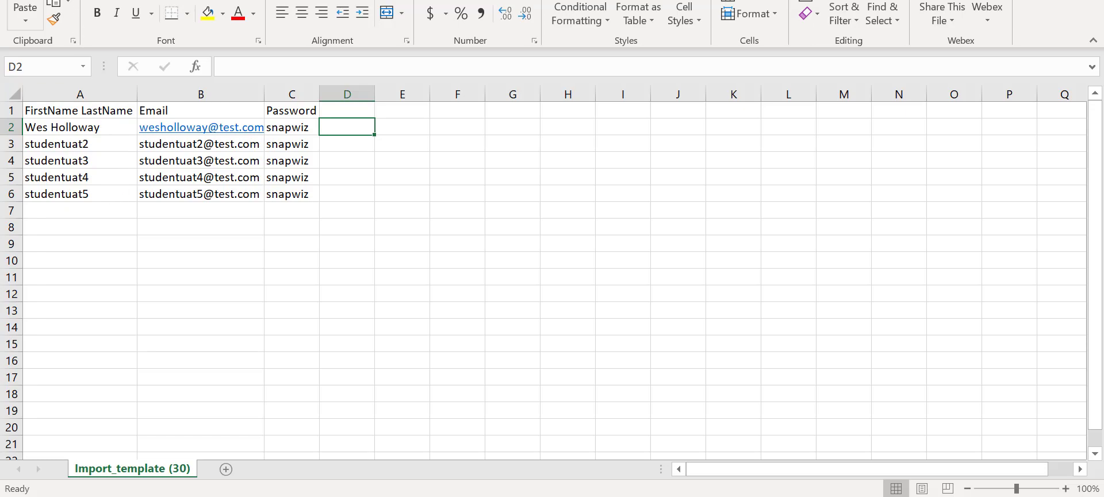
{"action": "key", "text": "alt+f"}
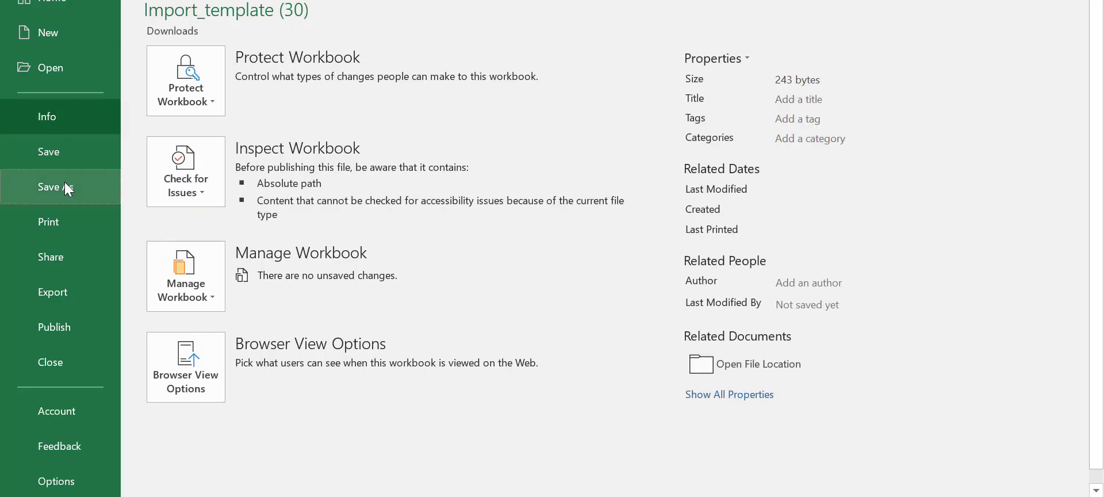
{"action": "left_click", "coordinate": [65, 182]}
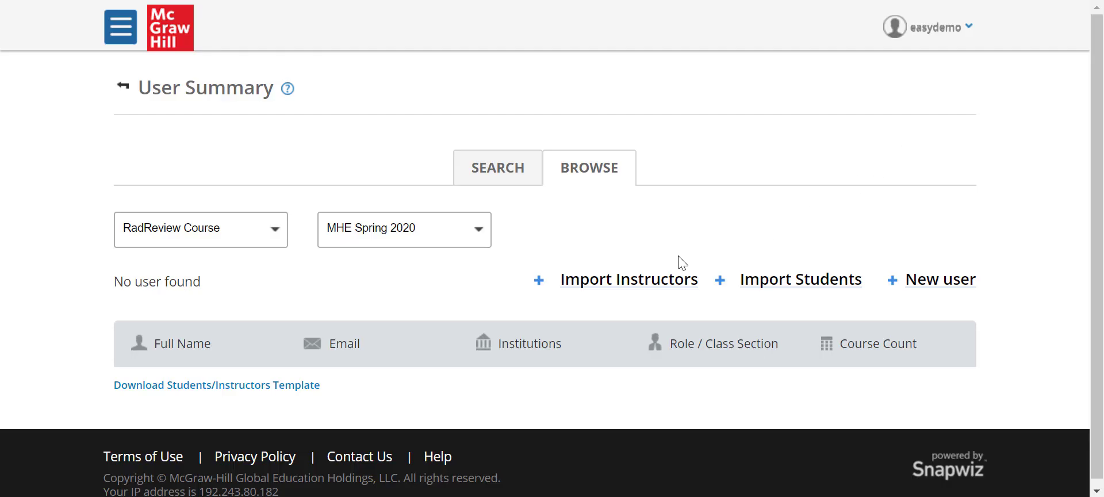
Import Import_template (30).csv as students into MHE Spring 2020 and run the import.
{"action": "left_click", "coordinate": [768, 278]}
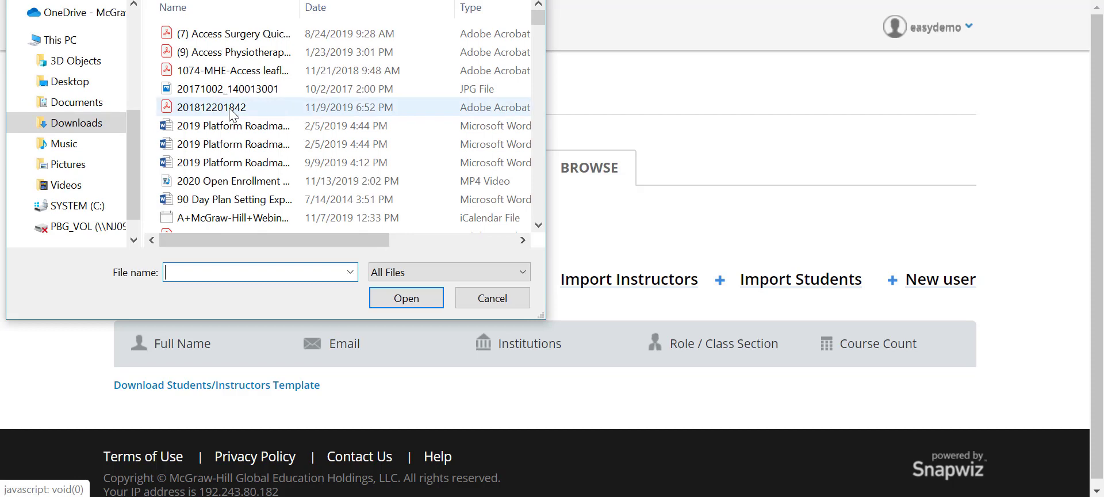
{"action": "scroll", "coordinate": [233, 110], "scroll_direction": "down", "scroll_amount": 10}
{"action": "double_click", "coordinate": [230, 52]}
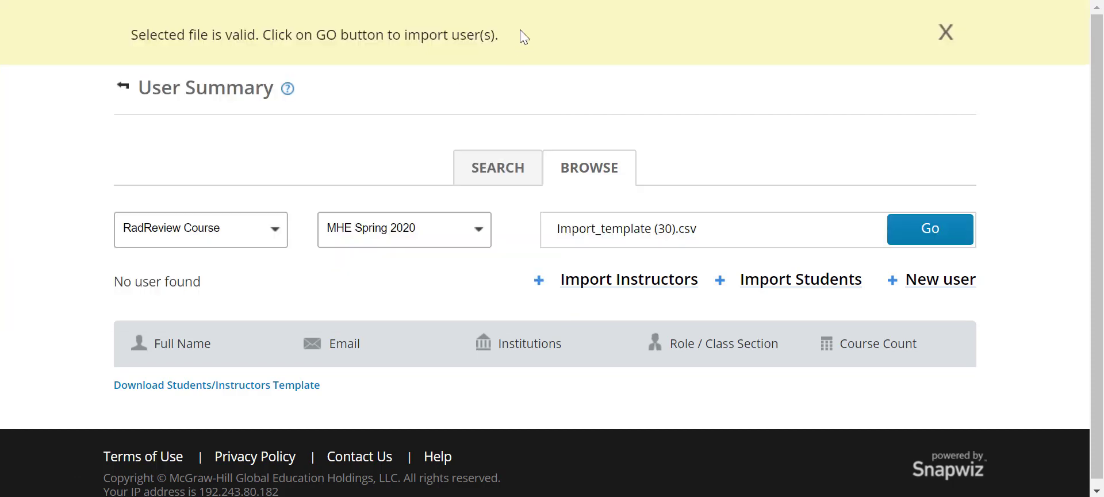
{"action": "left_click", "coordinate": [920, 237]}
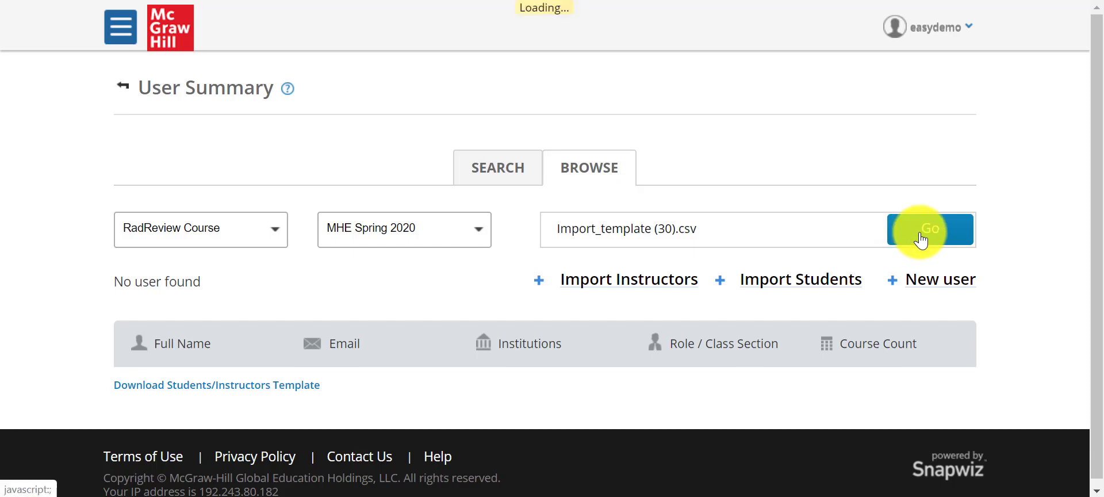
{"action": "scroll", "coordinate": [921, 240], "scroll_direction": "down", "scroll_amount": 3}
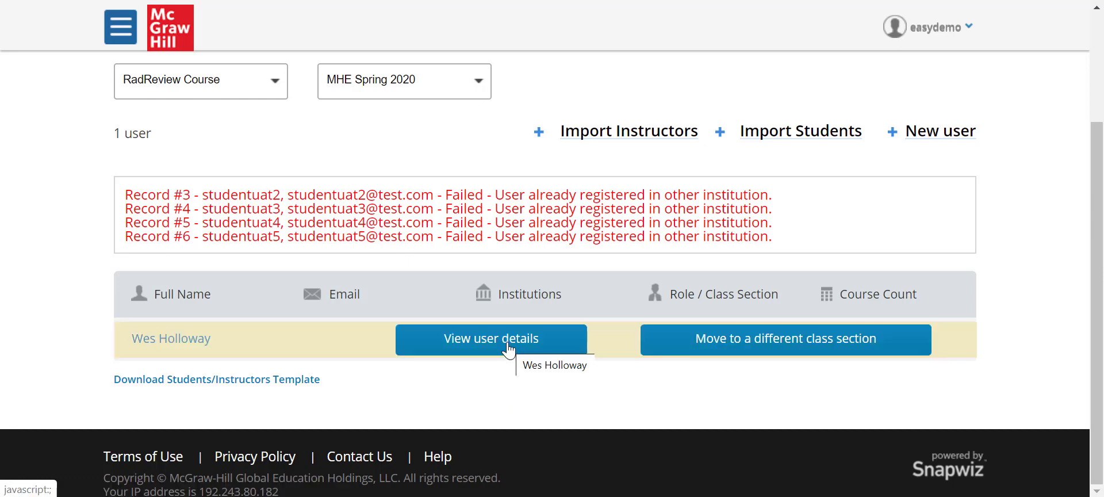
{"action": "left_click", "coordinate": [508, 349]}
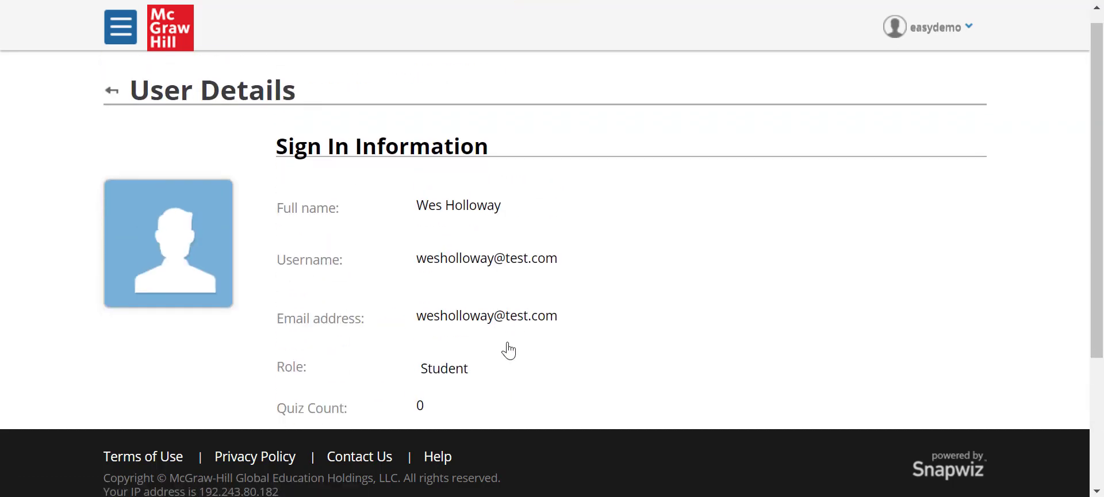
{"action": "scroll", "coordinate": [494, 207], "scroll_direction": "down", "scroll_amount": 1}
{"action": "mouse_move", "coordinate": [493, 207]}
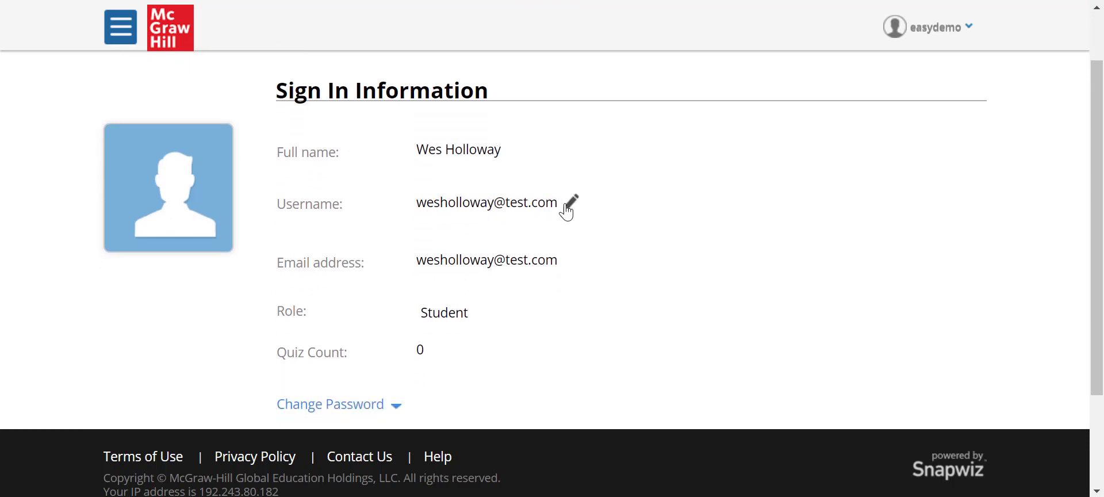
{"action": "scroll", "coordinate": [566, 211], "scroll_direction": "down", "scroll_amount": 2}
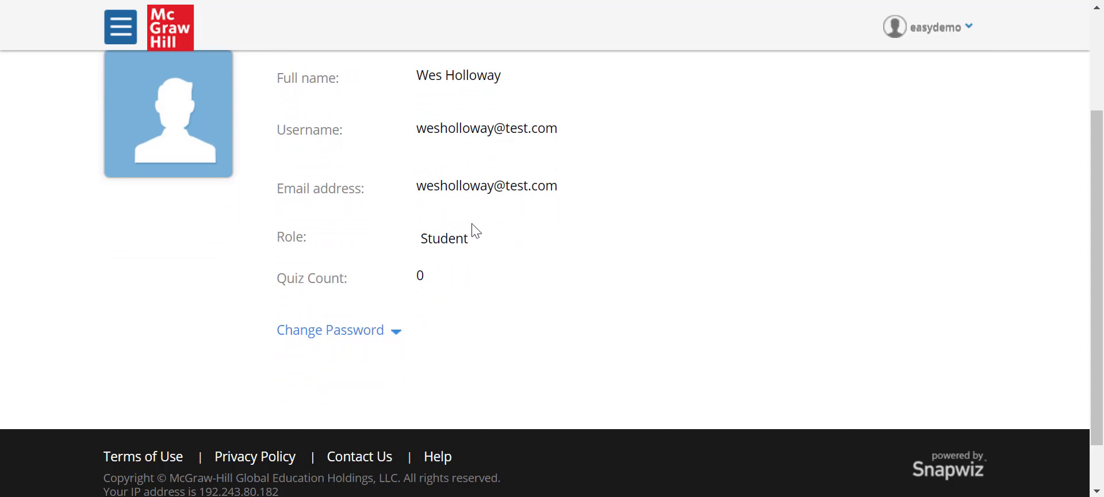
{"action": "scroll", "coordinate": [446, 240], "scroll_direction": "down", "scroll_amount": 1}
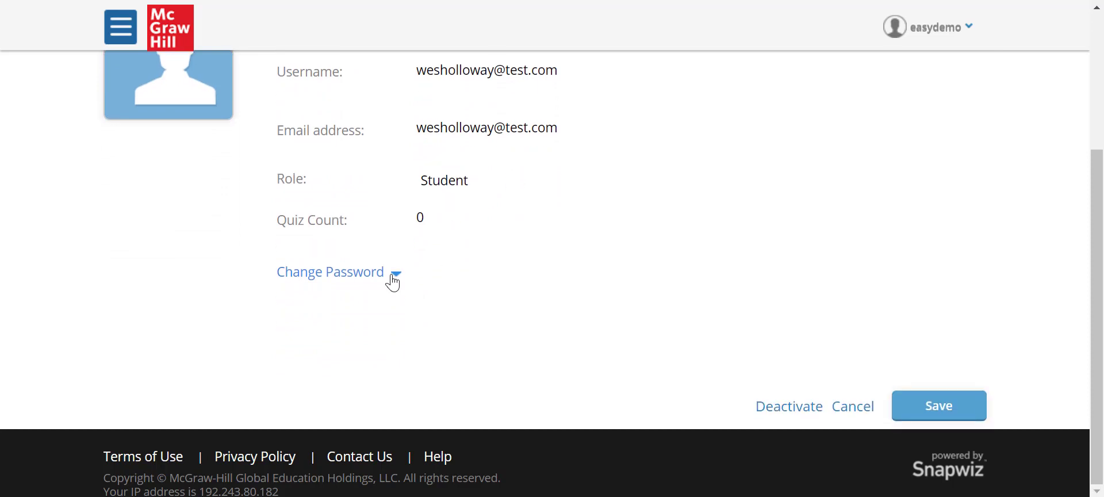
{"action": "left_click", "coordinate": [394, 275]}
{"action": "scroll", "coordinate": [393, 281], "scroll_direction": "down", "scroll_amount": 2}
{"action": "left_click", "coordinate": [722, 419]}
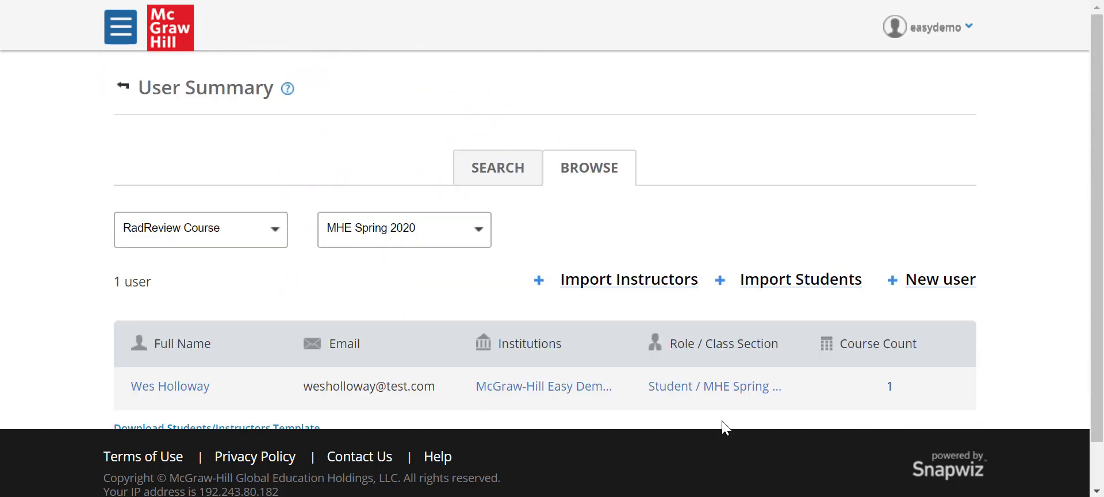
{"action": "scroll", "coordinate": [722, 420], "scroll_direction": "down", "scroll_amount": 1}
{"action": "mouse_move", "coordinate": [713, 374]}
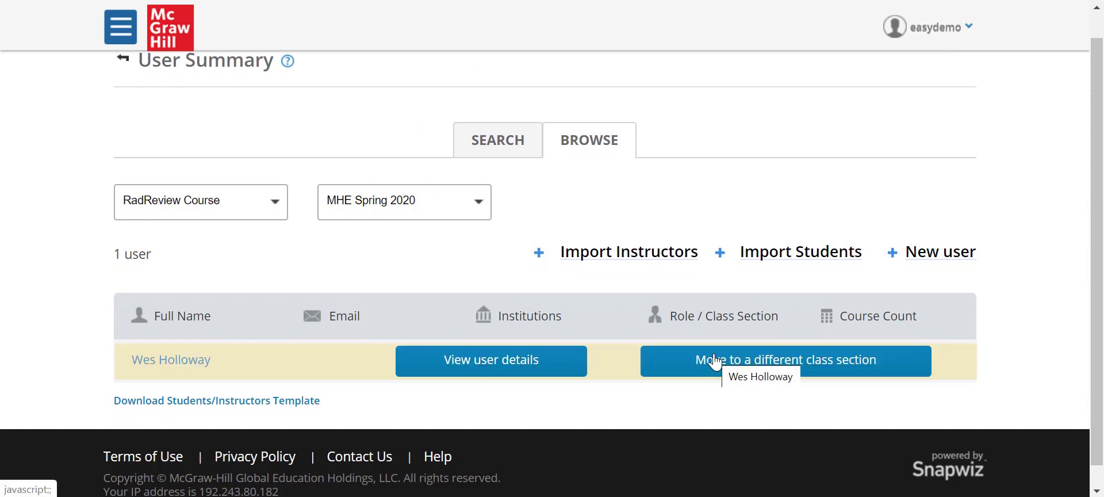
{"action": "left_click", "coordinate": [712, 361]}
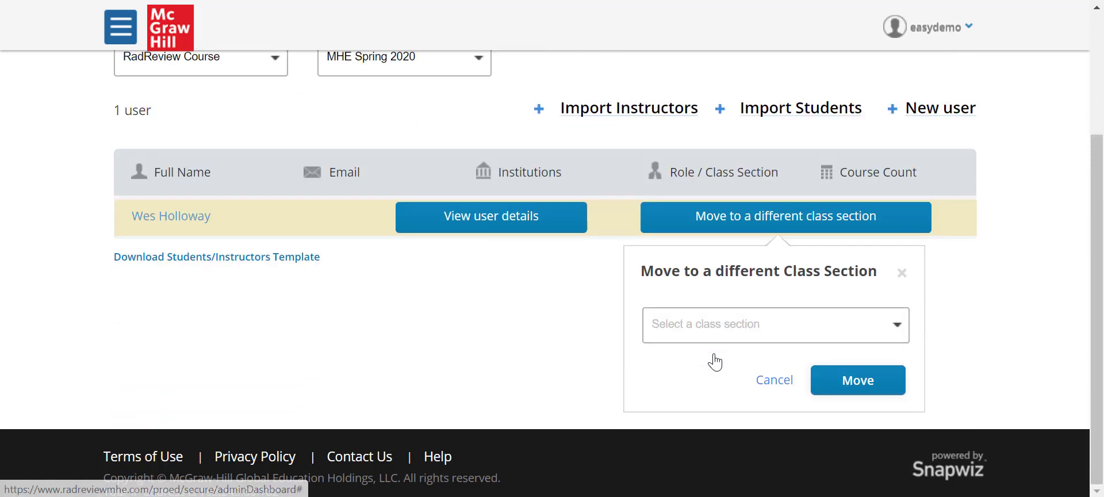
{"action": "left_click", "coordinate": [761, 382]}
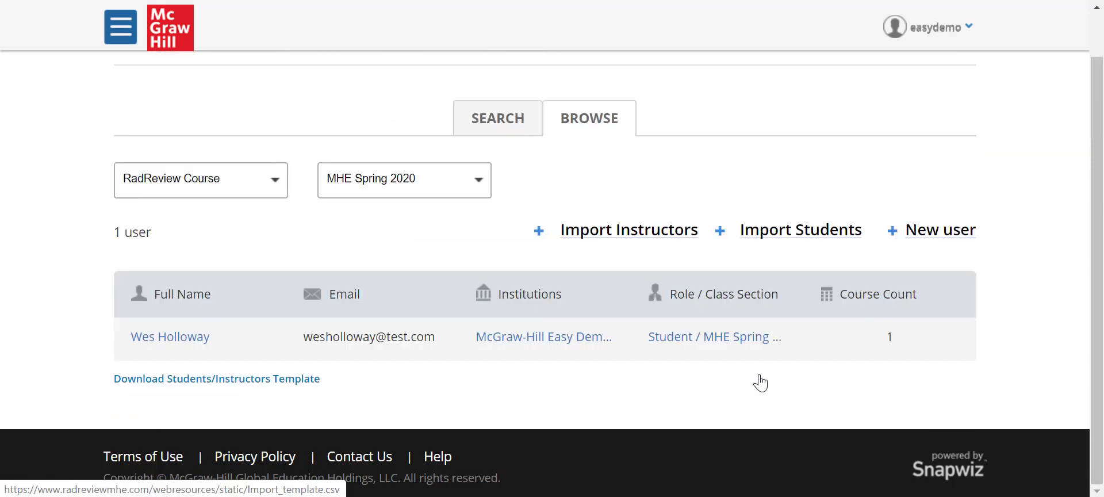